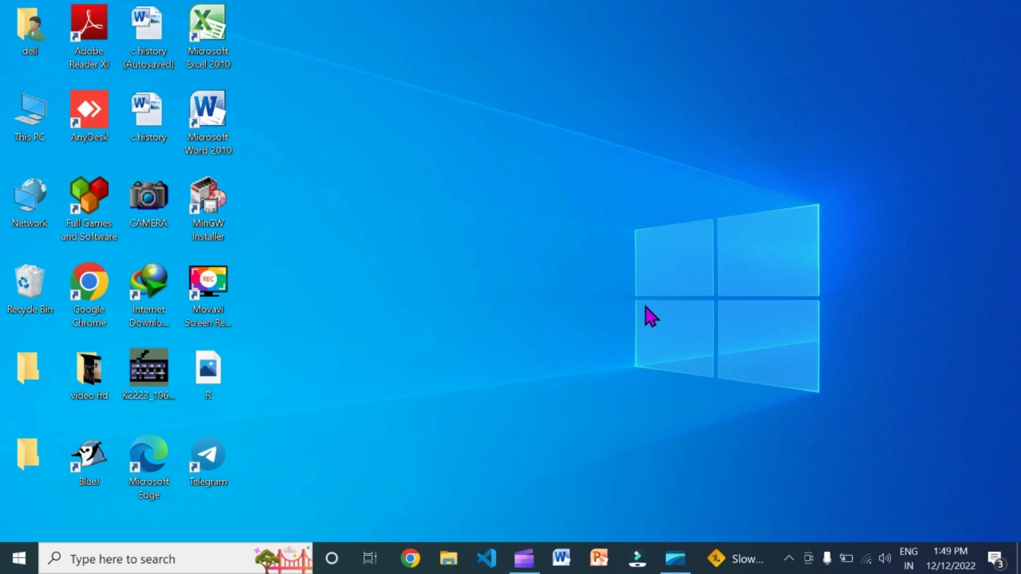
- Open Chrome, search Google for "java oracle", and open Oracle's Java Downloads page from the results
{"action": "left_click", "coordinate": [411, 558]}
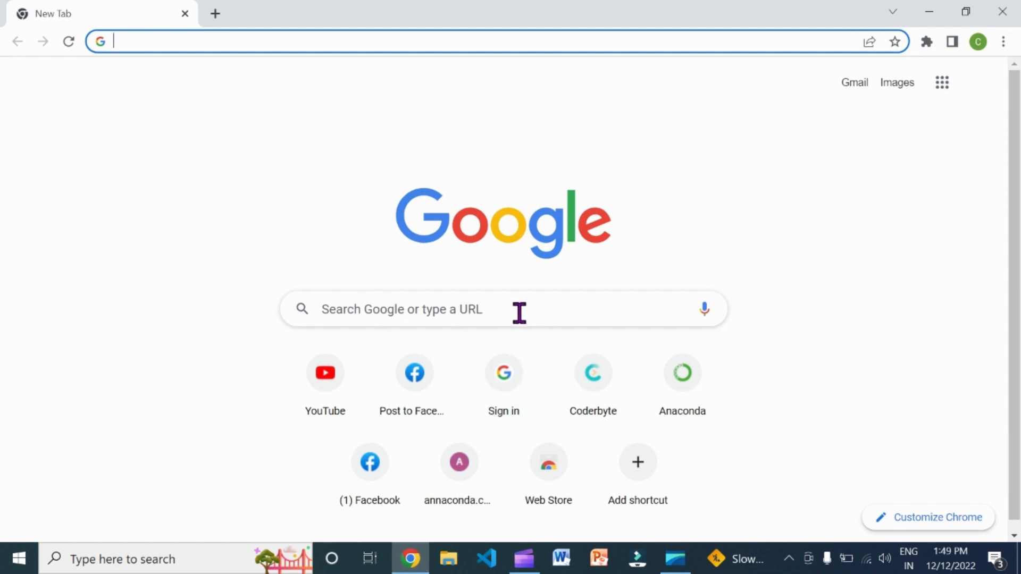
{"action": "left_click", "coordinate": [520, 314]}
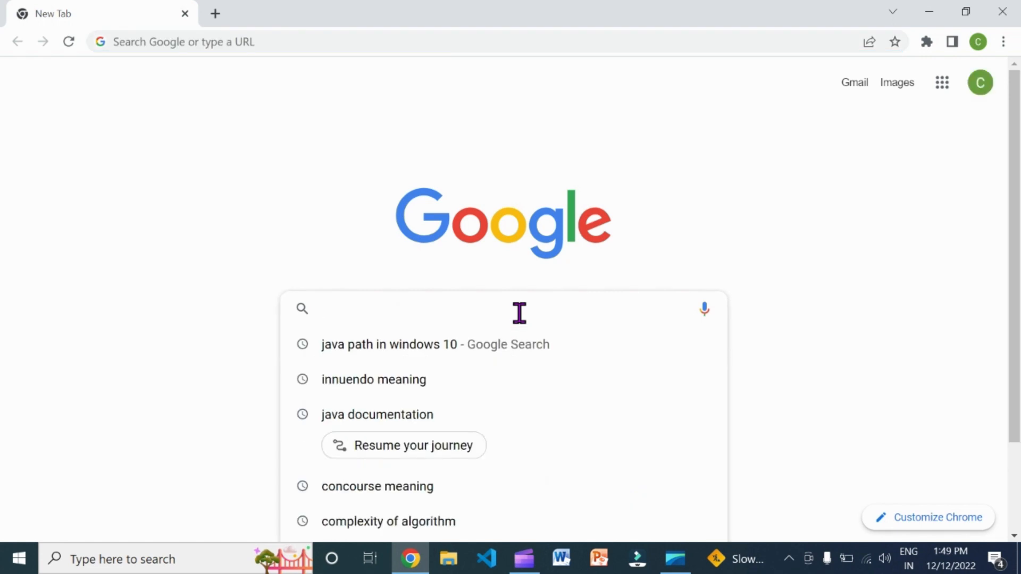
{"action": "type", "text": "java oracle"}
{"action": "key", "text": "Return"}
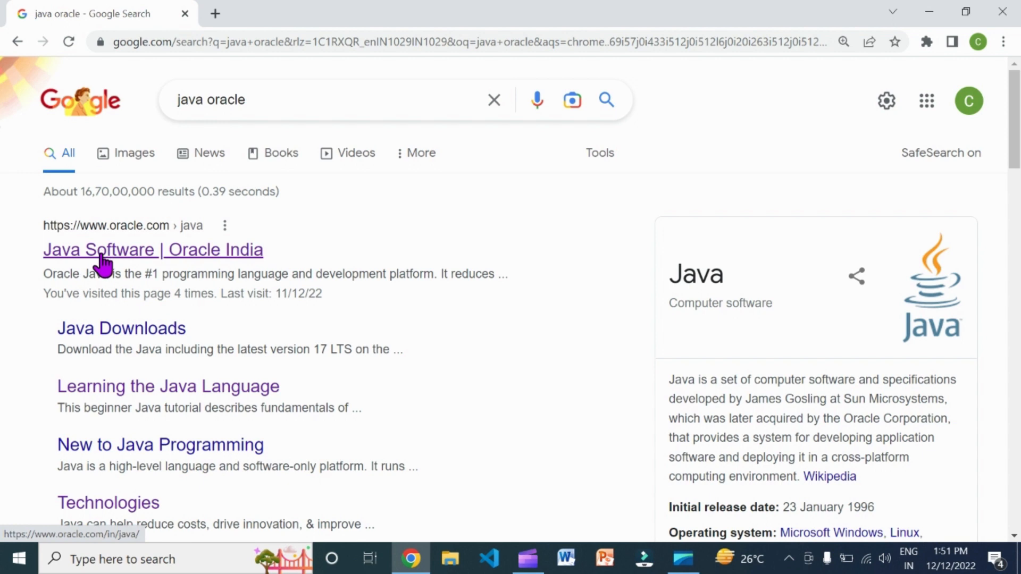
{"action": "left_click", "coordinate": [149, 334]}
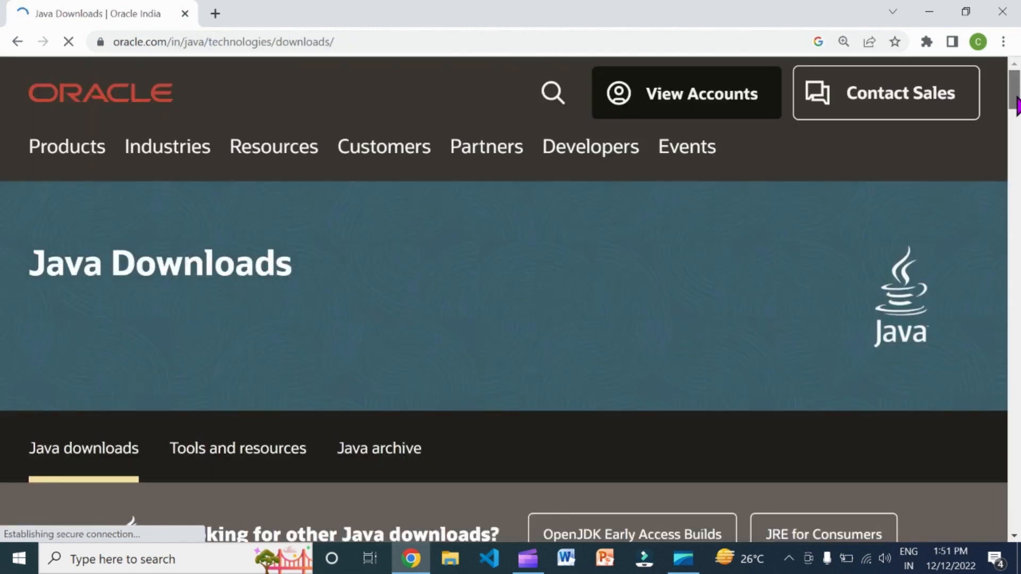
- Download the JDK 19 x64 Installer for Windows from the Java Downloads page
{"action": "left_click_drag", "start_coordinate": [1016, 98], "coordinate": [1020, 165]}
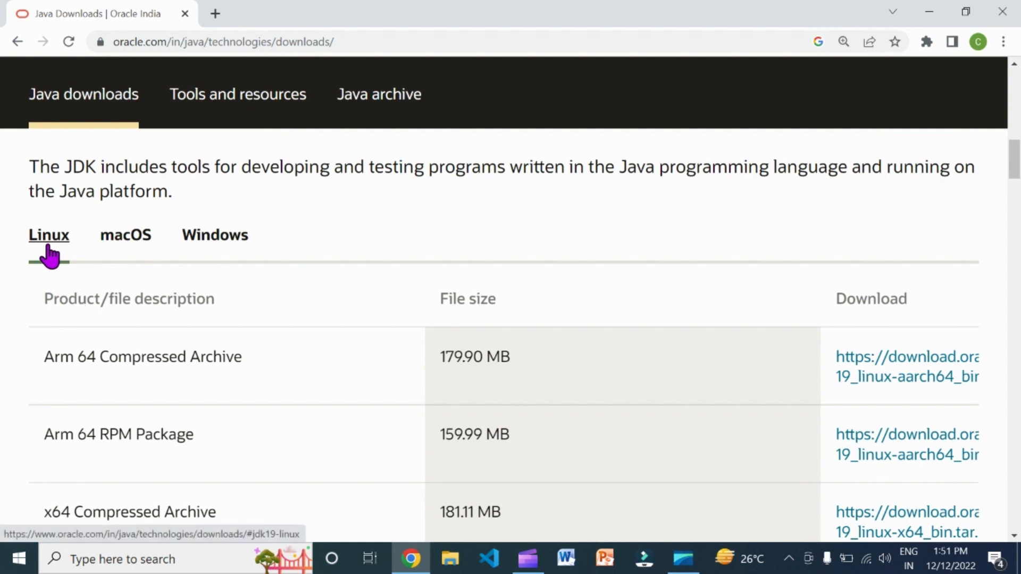
{"action": "left_click", "coordinate": [214, 245]}
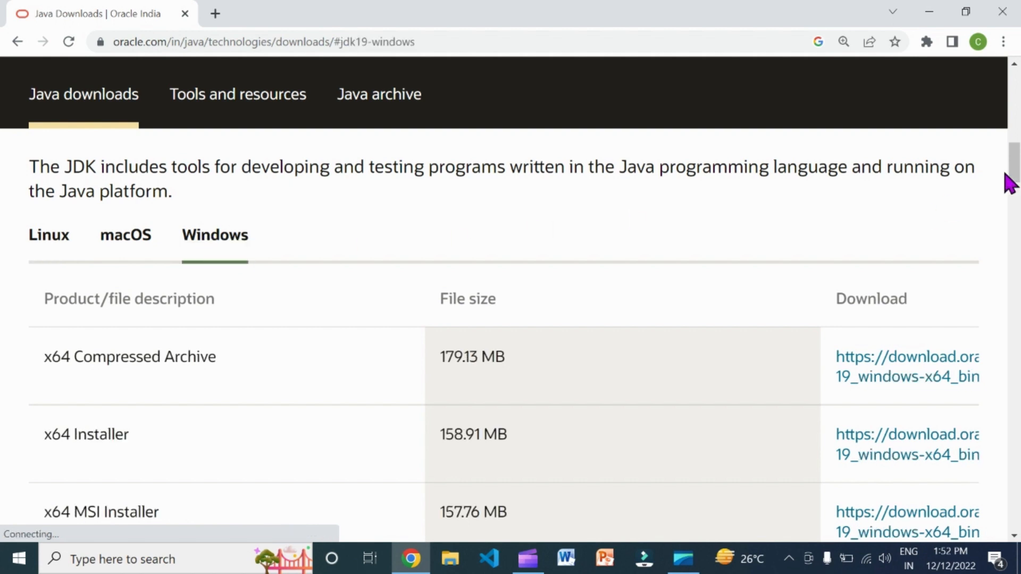
{"action": "scroll", "coordinate": [144, 262], "scroll_direction": "down", "scroll_amount": 2}
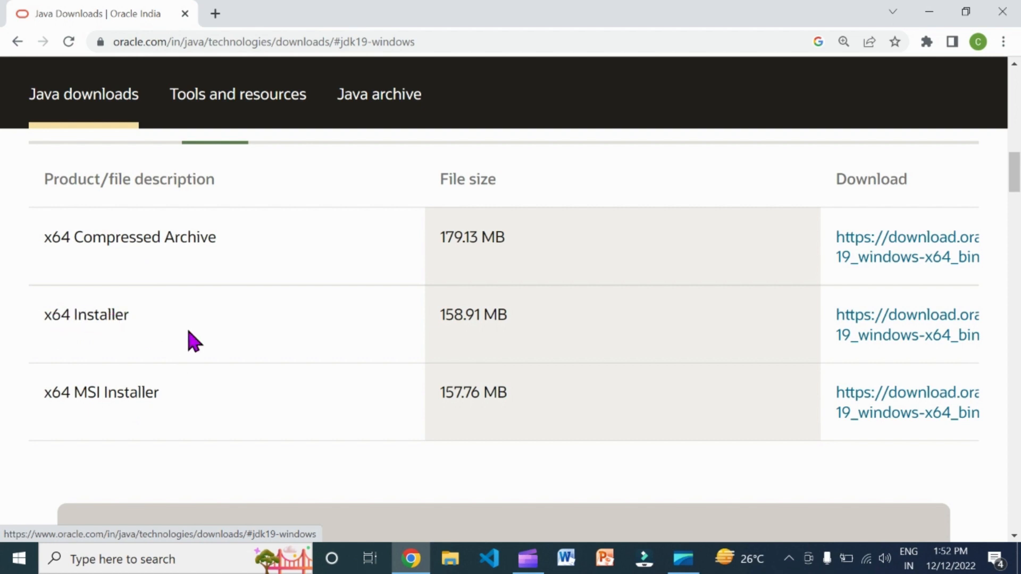
{"action": "left_click", "coordinate": [873, 329]}
{"action": "left_click", "coordinate": [505, 348]}
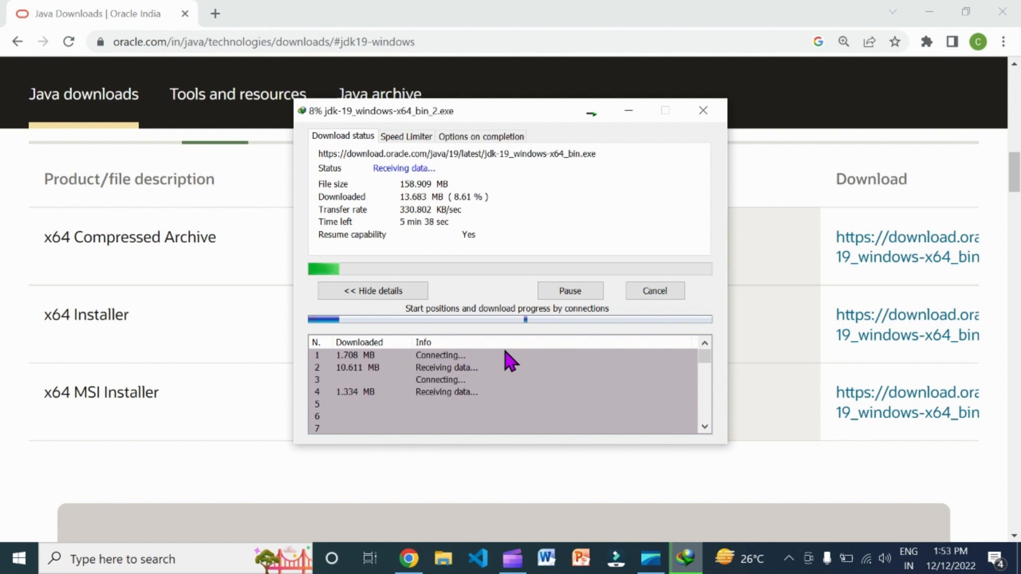
{"action": "left_click_drag", "start_coordinate": [521, 109], "coordinate": [775, 83]}
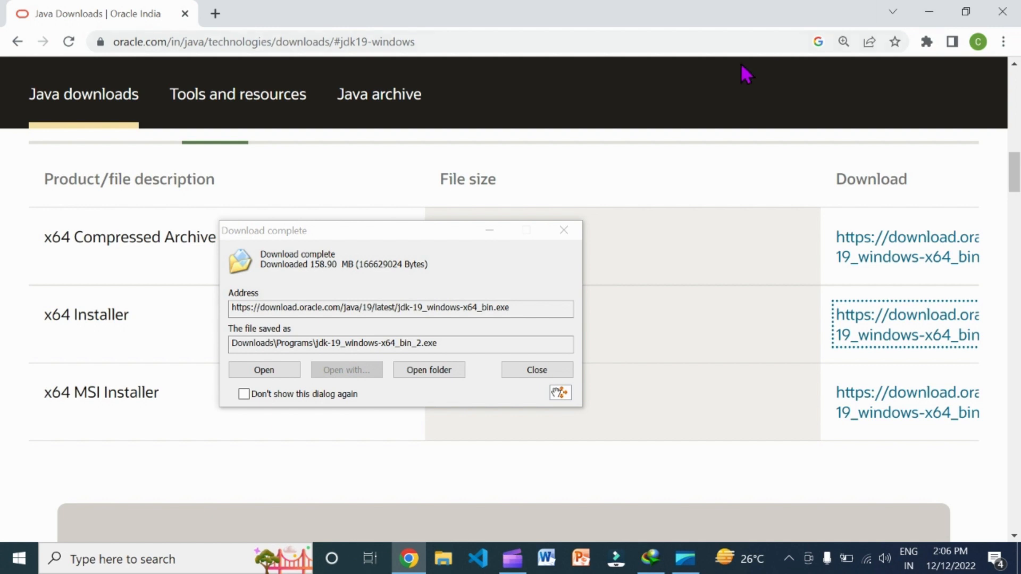
- Run the downloaded JDK installer and install Java SE Development Kit 19.0.1 to C:\Program Files\Java\jdk-19\, closing the browser and the finished wizard
{"action": "left_click", "coordinate": [266, 371]}
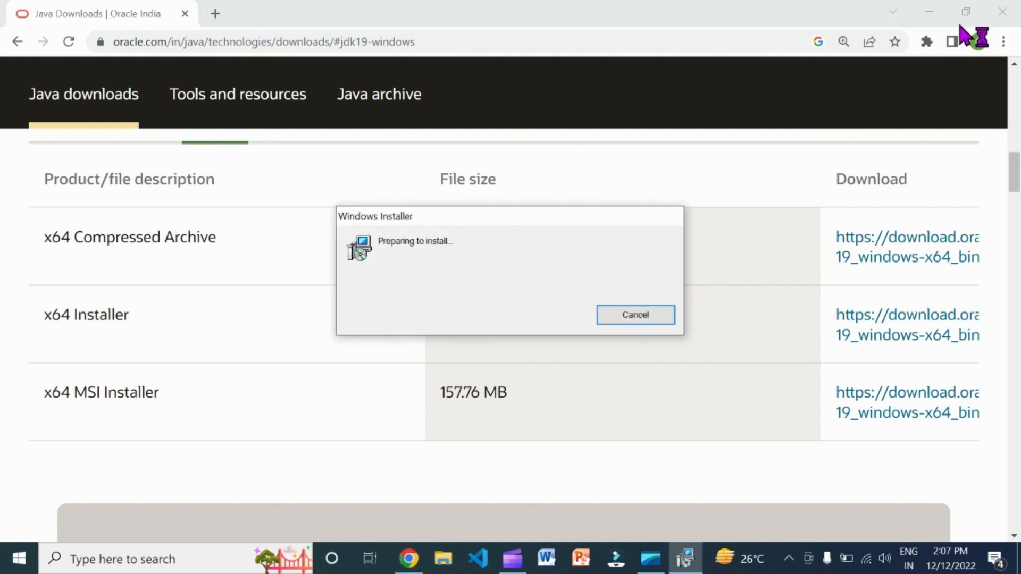
{"action": "left_click", "coordinate": [1004, 12]}
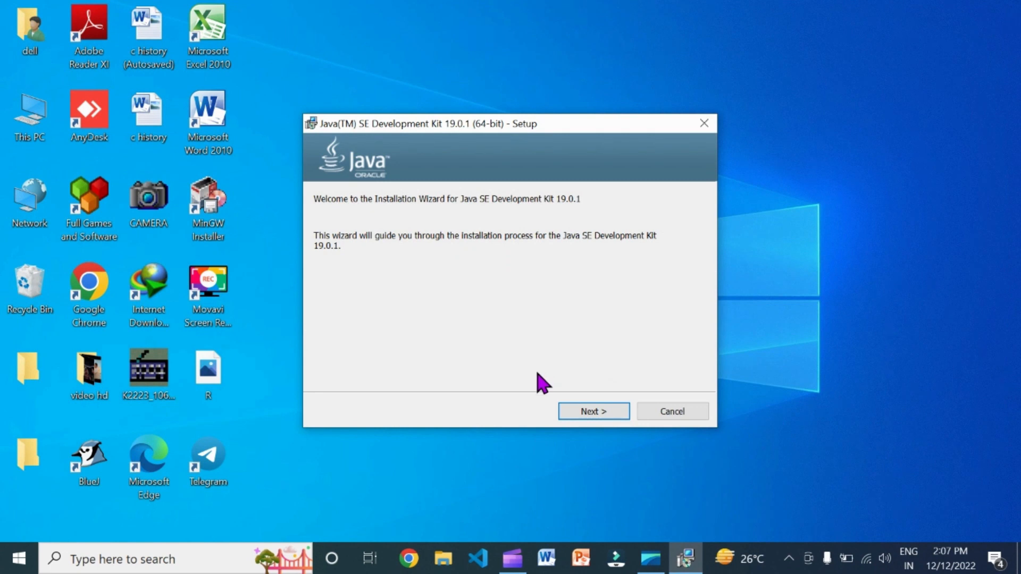
{"action": "left_click", "coordinate": [591, 412]}
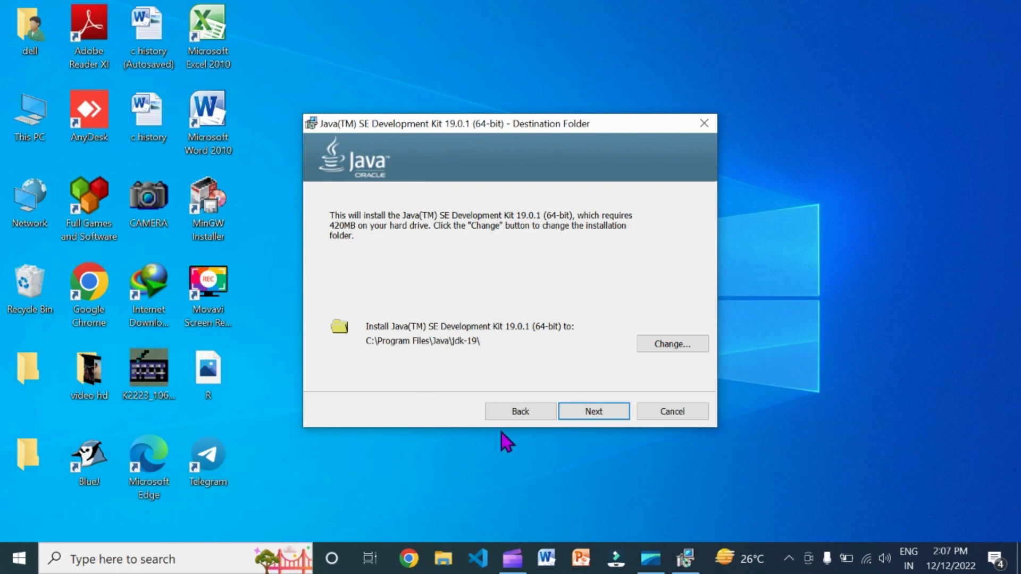
{"action": "left_click", "coordinate": [594, 411]}
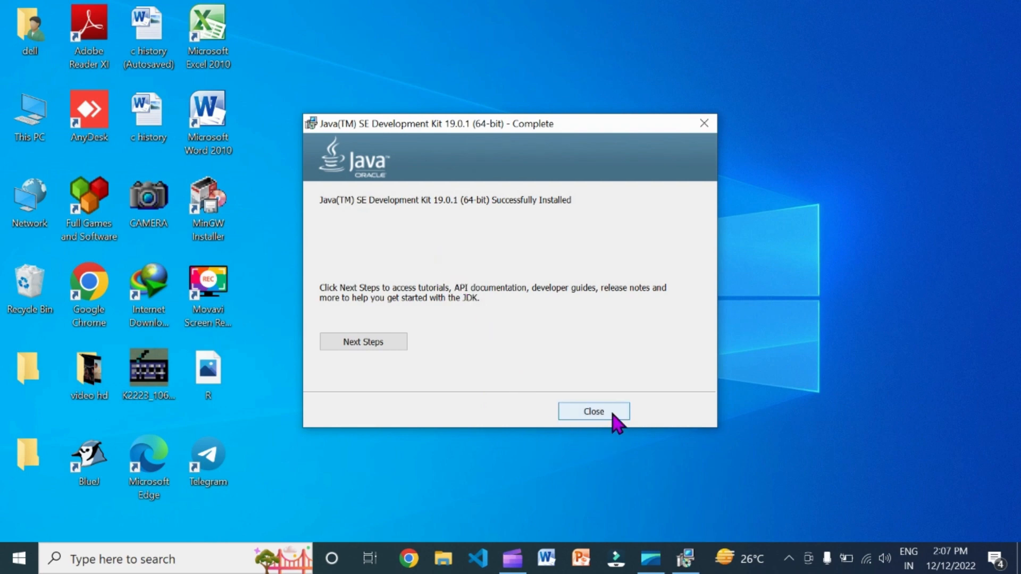
{"action": "left_click", "coordinate": [613, 416]}
- Browse in File Explorer to the installed JDK's bin folder at C:\Program Files\Java\jdk-19\bin
{"action": "left_click", "coordinate": [451, 560]}
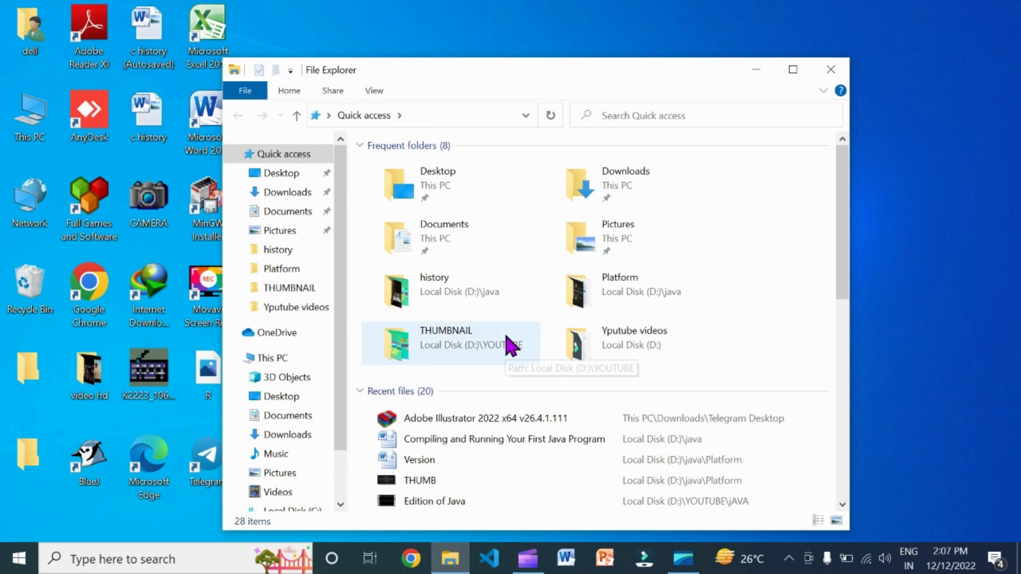
{"action": "scroll", "coordinate": [348, 457], "scroll_direction": "down", "scroll_amount": 1}
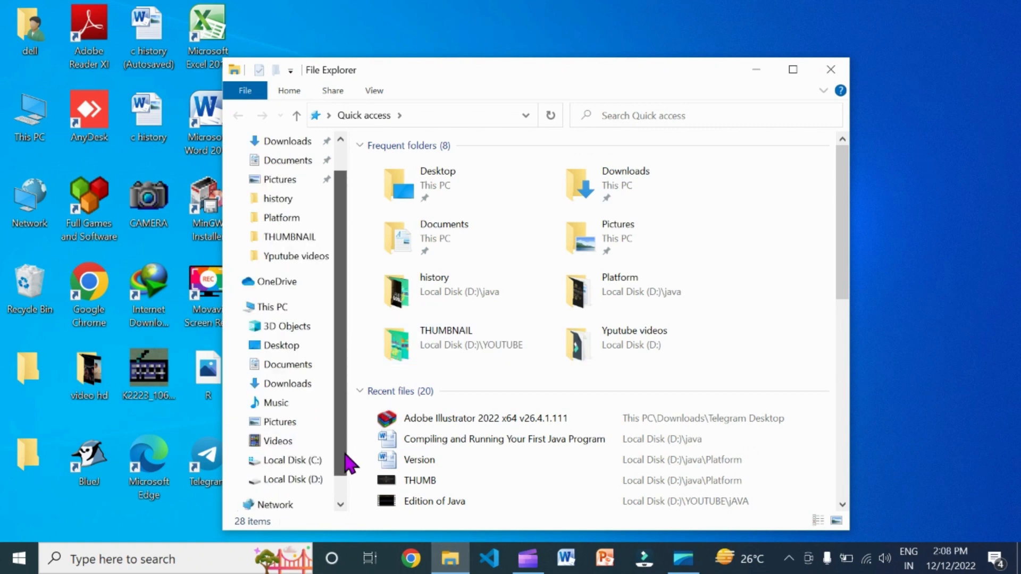
{"action": "left_click", "coordinate": [307, 461]}
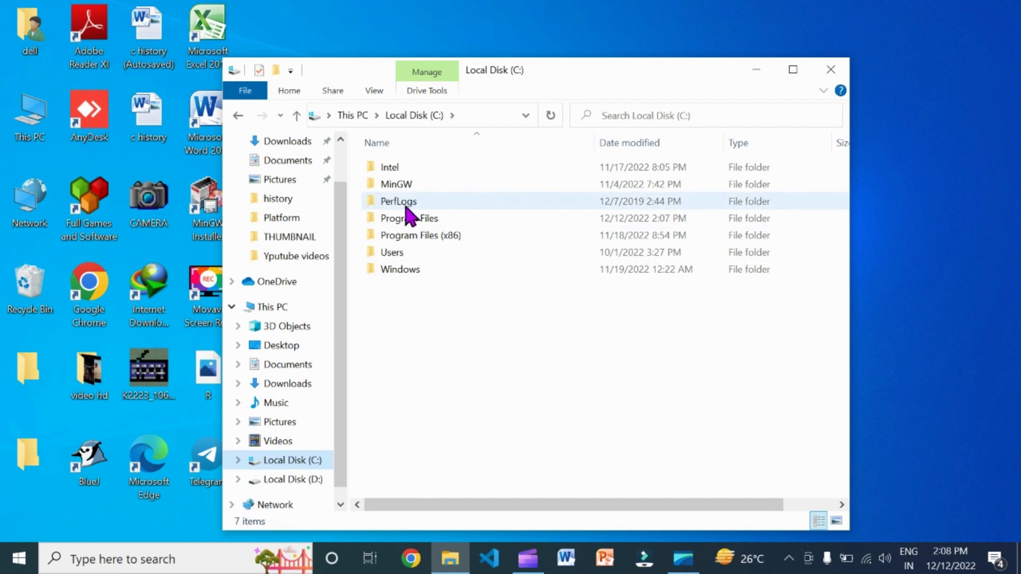
{"action": "double_click", "coordinate": [399, 219]}
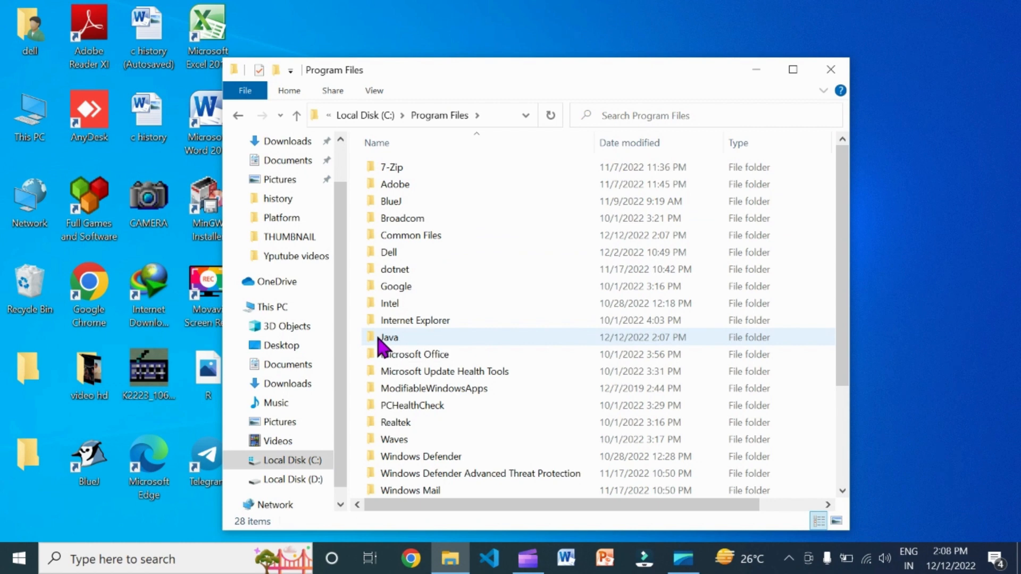
{"action": "mouse_move", "coordinate": [372, 341]}
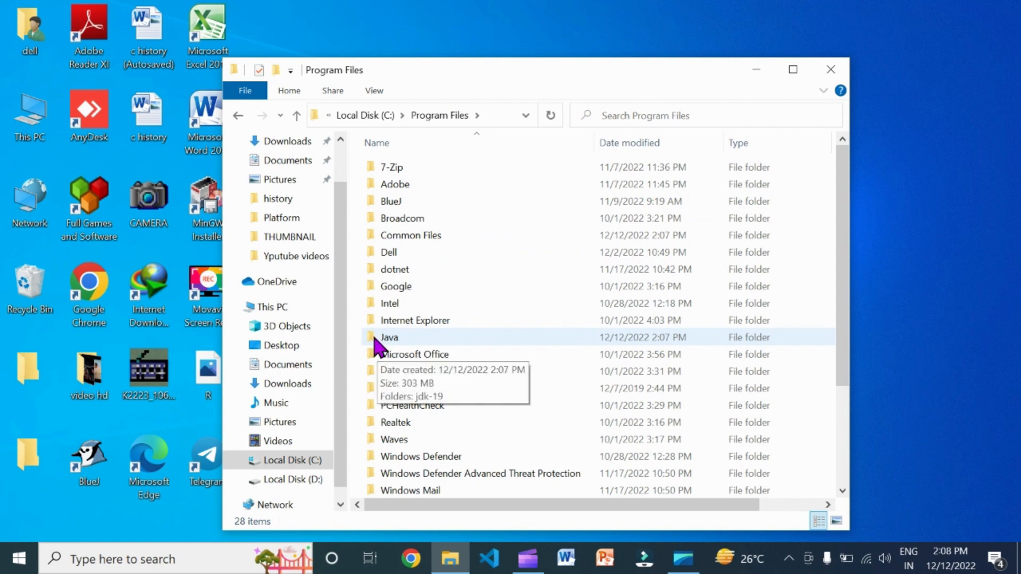
{"action": "double_click", "coordinate": [379, 340]}
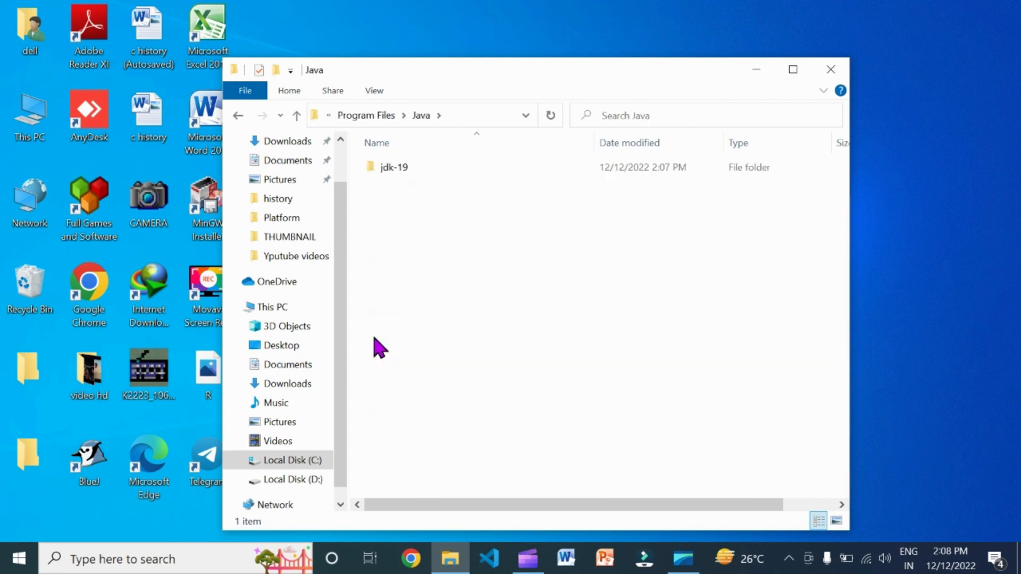
{"action": "double_click", "coordinate": [379, 180]}
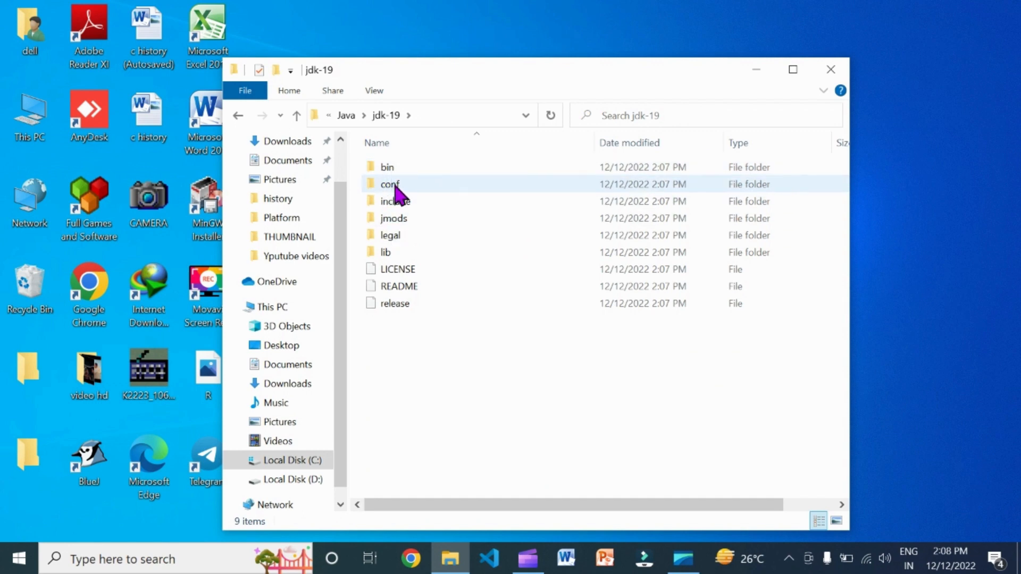
{"action": "double_click", "coordinate": [384, 169]}
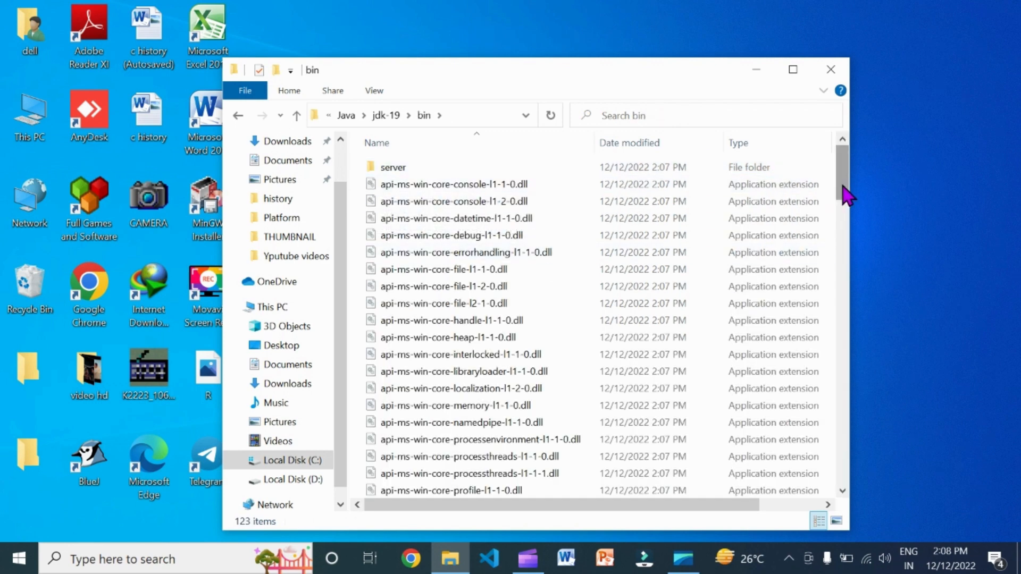
- Locate the java and javac applications in the bin folder and check each one
{"action": "left_click_drag", "start_coordinate": [843, 193], "coordinate": [877, 337]}
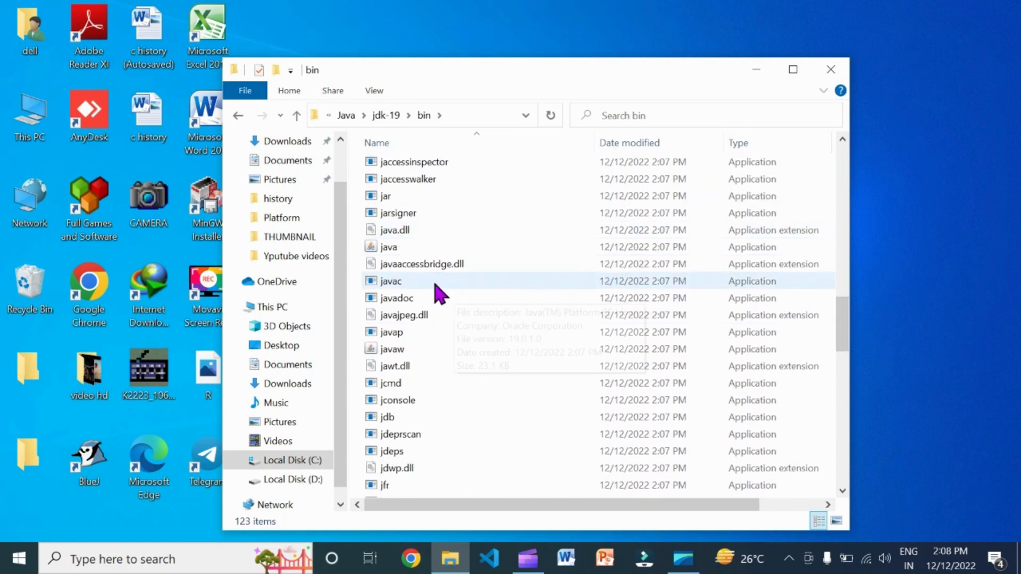
{"action": "left_click", "coordinate": [415, 259]}
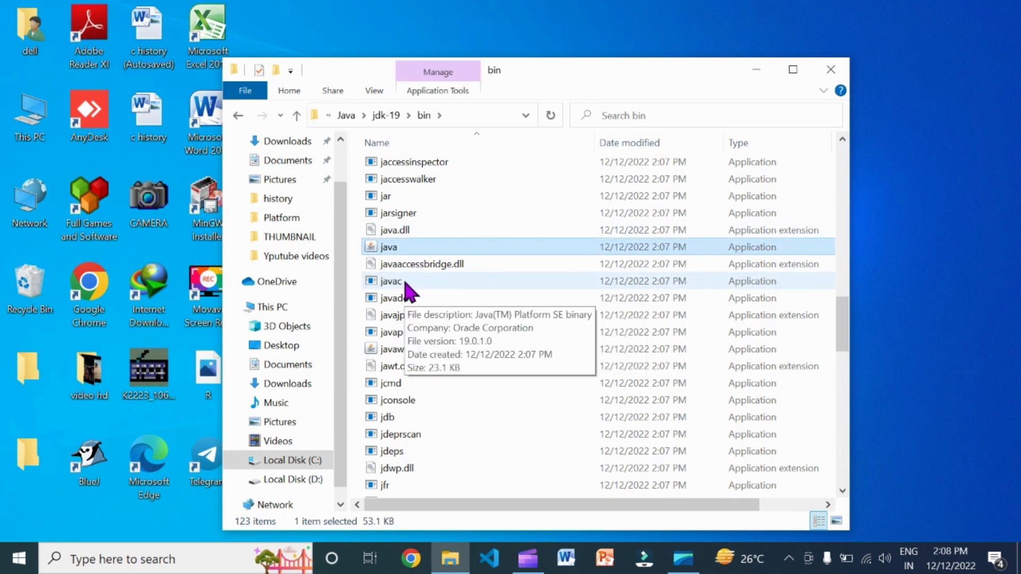
{"action": "left_click", "coordinate": [405, 283]}
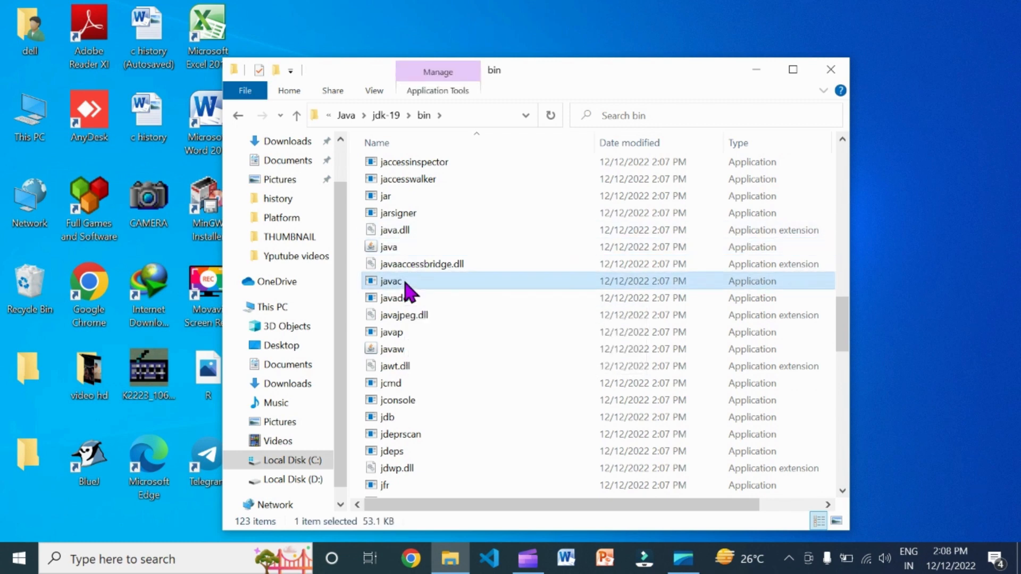
{"action": "left_click", "coordinate": [430, 248]}
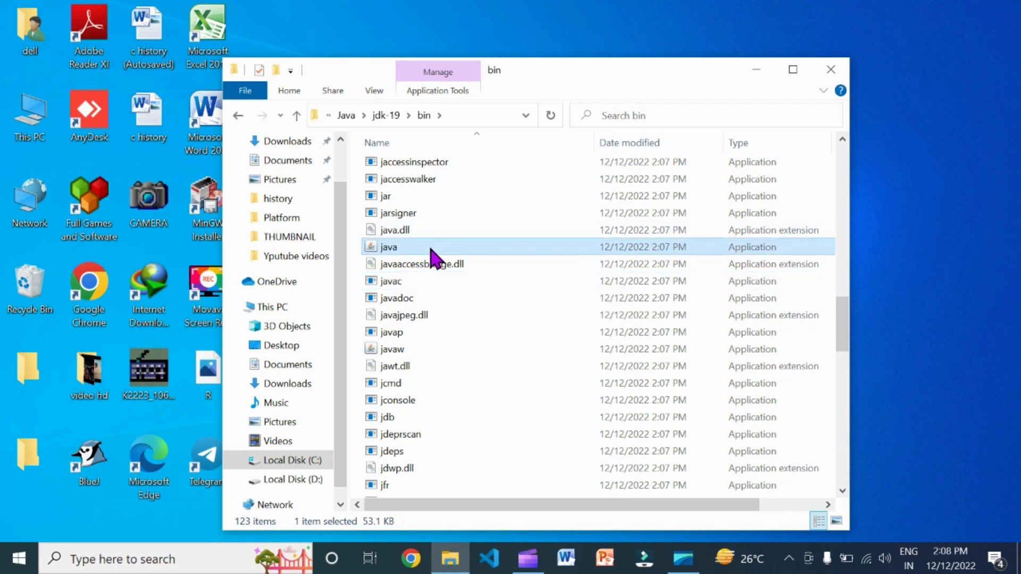
{"action": "left_click", "coordinate": [425, 291]}
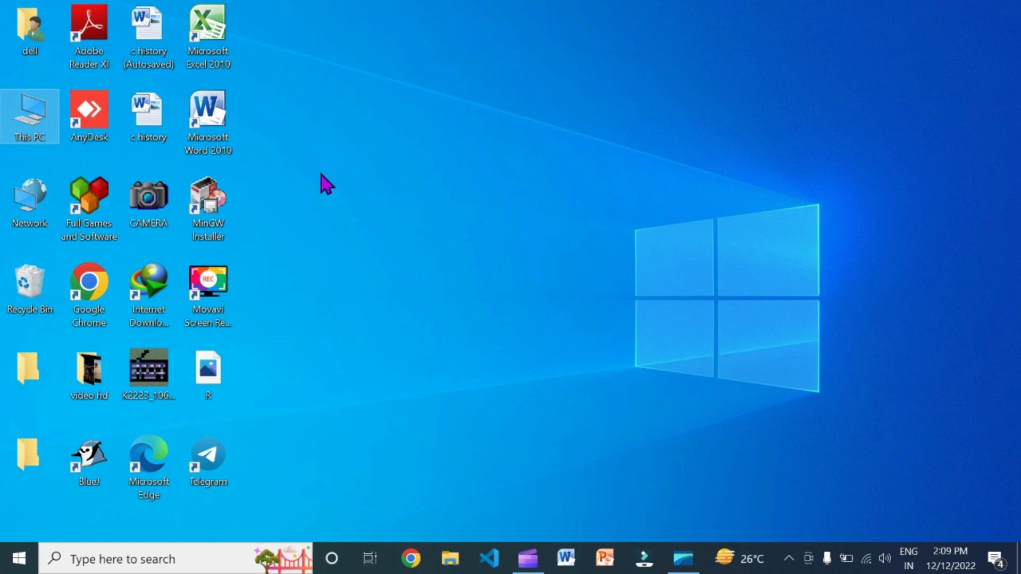
- Open the Environment Variables from This PC's advanced system settings and select the Path system variable
{"action": "right_click", "coordinate": [35, 116]}
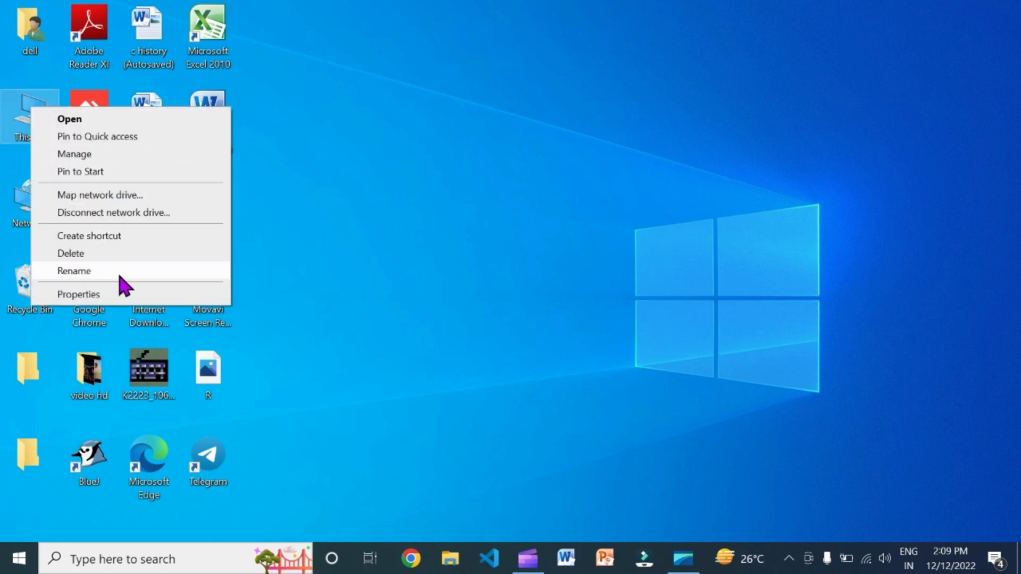
{"action": "left_click", "coordinate": [123, 296]}
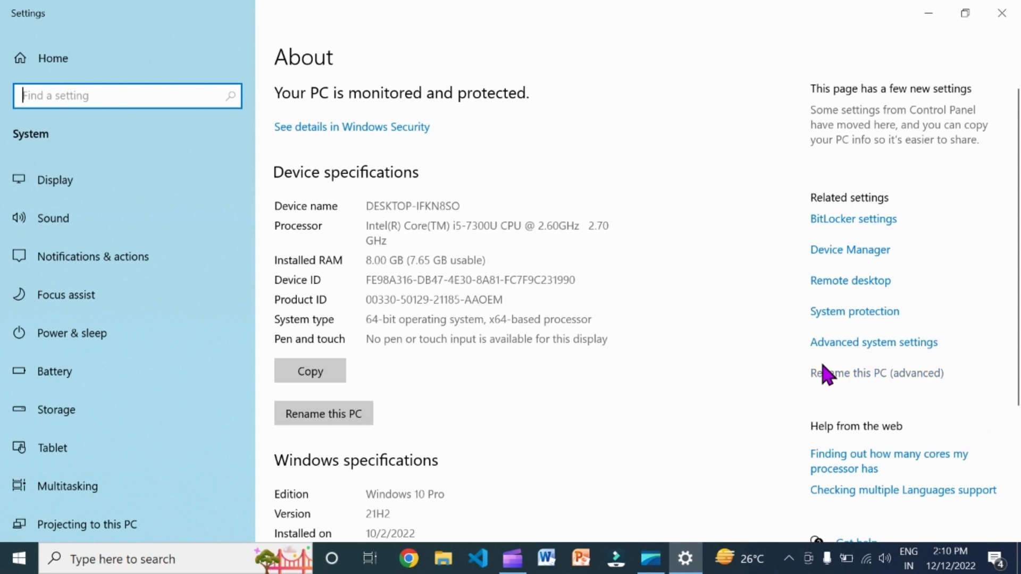
{"action": "left_click", "coordinate": [858, 355]}
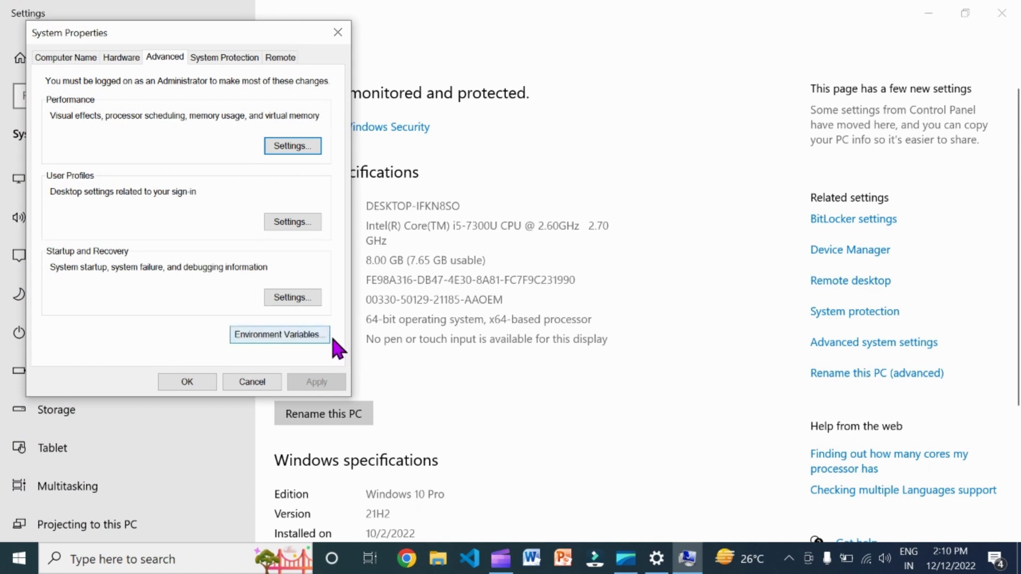
{"action": "left_click", "coordinate": [265, 337]}
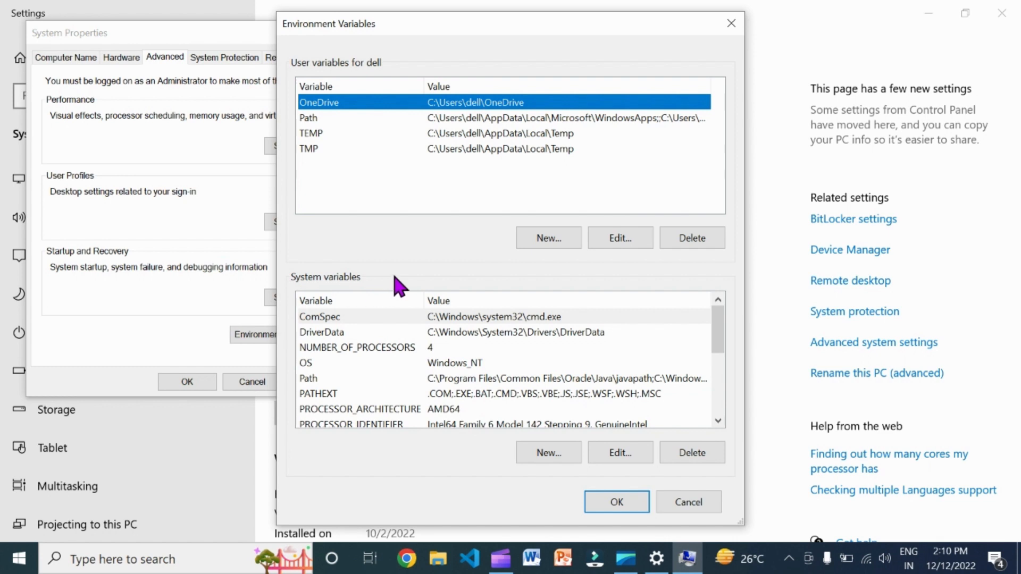
{"action": "left_click", "coordinate": [321, 381]}
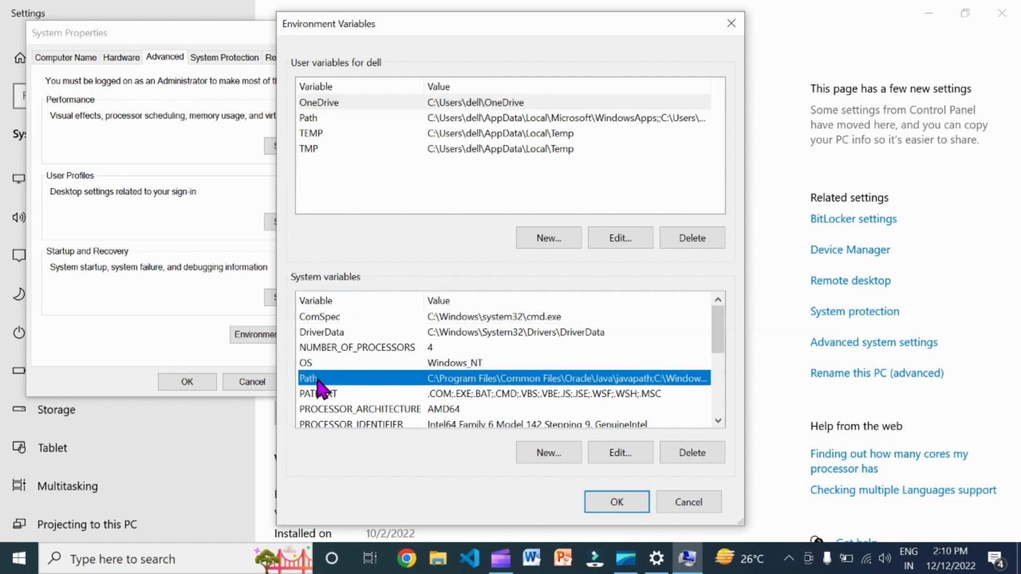
- Browse in File Explorer to the JDK's bin folder and copy its full path, C:\Program Files\Java\jdk-19\bin
{"action": "left_click", "coordinate": [438, 560]}
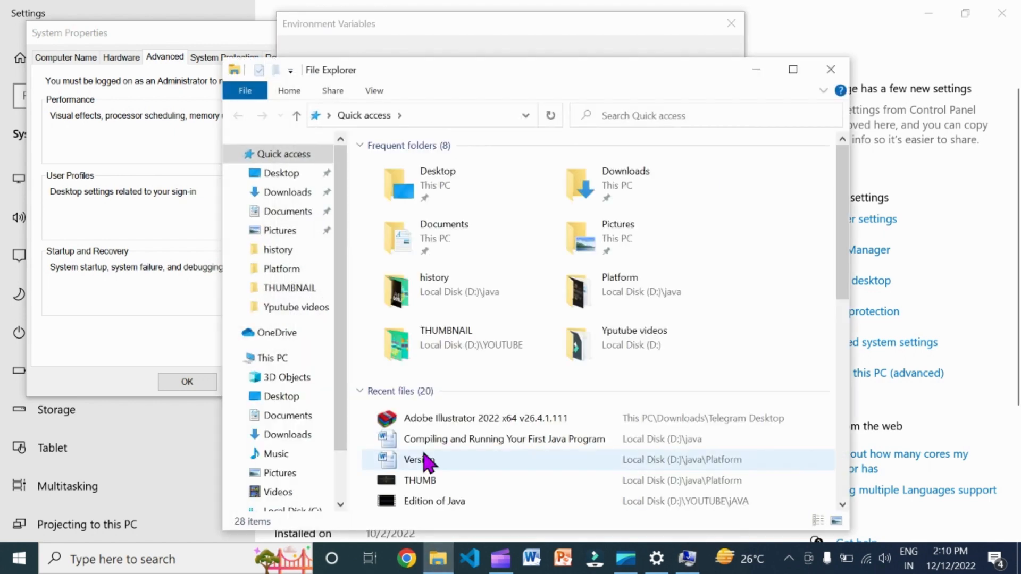
{"action": "left_click_drag", "start_coordinate": [342, 433], "coordinate": [344, 479]}
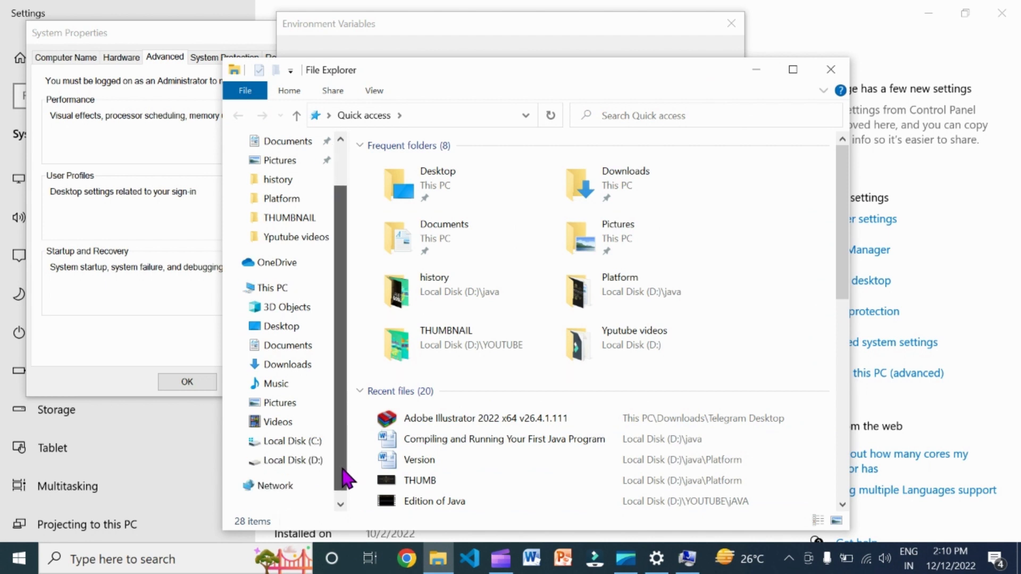
{"action": "left_click", "coordinate": [307, 441]}
{"action": "double_click", "coordinate": [379, 222]}
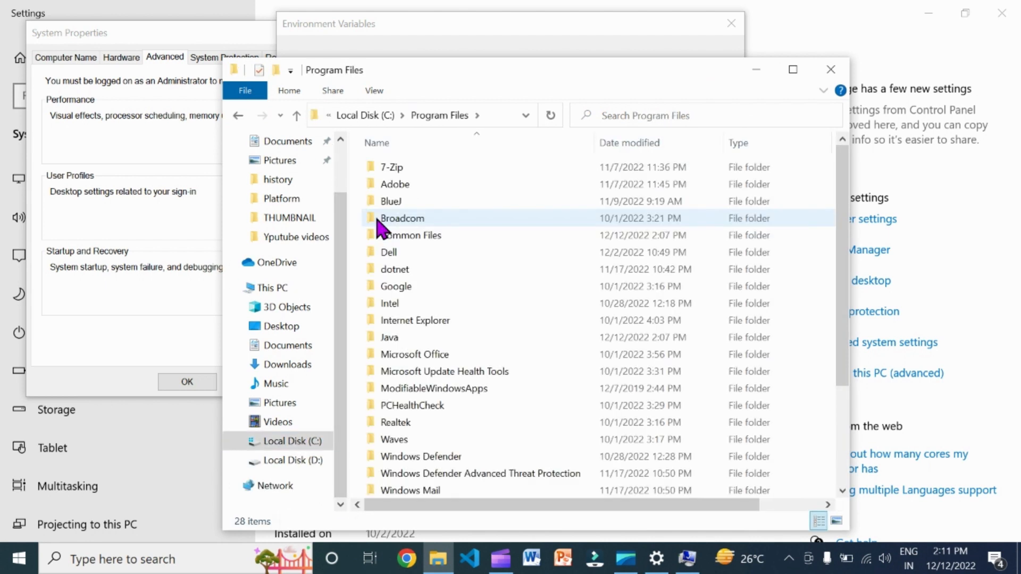
{"action": "double_click", "coordinate": [379, 340]}
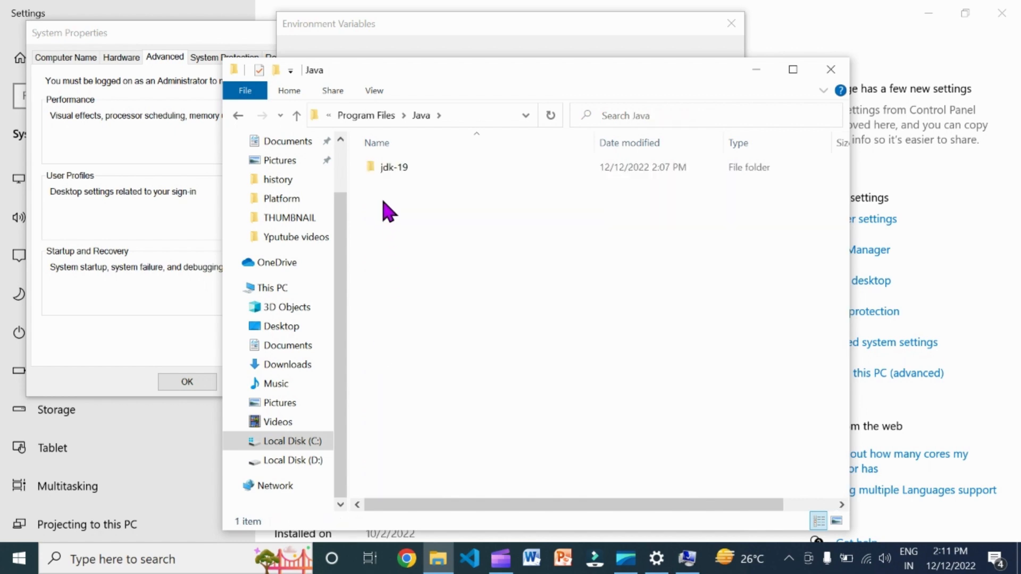
{"action": "double_click", "coordinate": [389, 167]}
{"action": "double_click", "coordinate": [391, 168]}
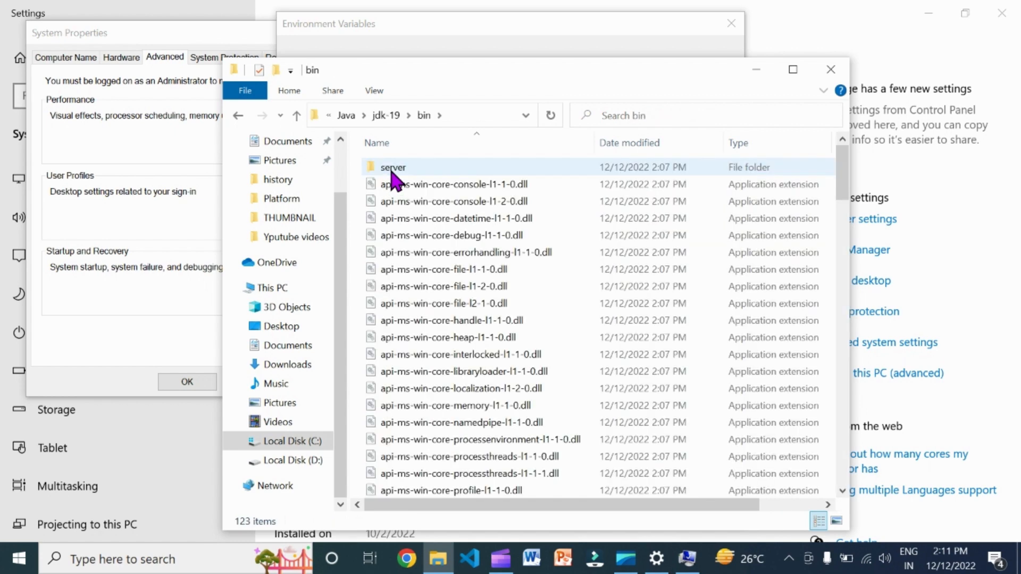
{"action": "left_click", "coordinate": [458, 115]}
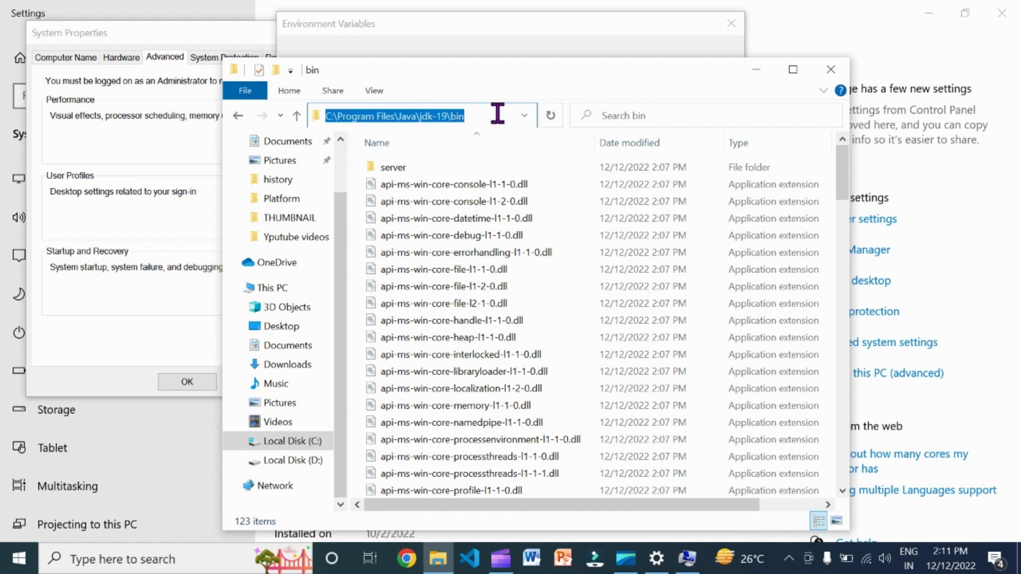
{"action": "right_click", "coordinate": [499, 115]}
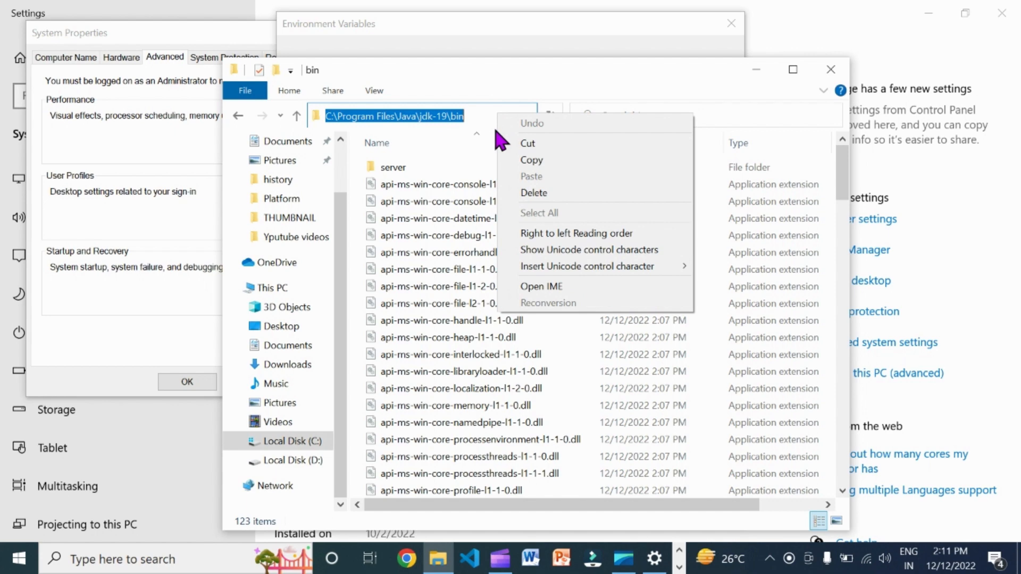
{"action": "left_click", "coordinate": [531, 160]}
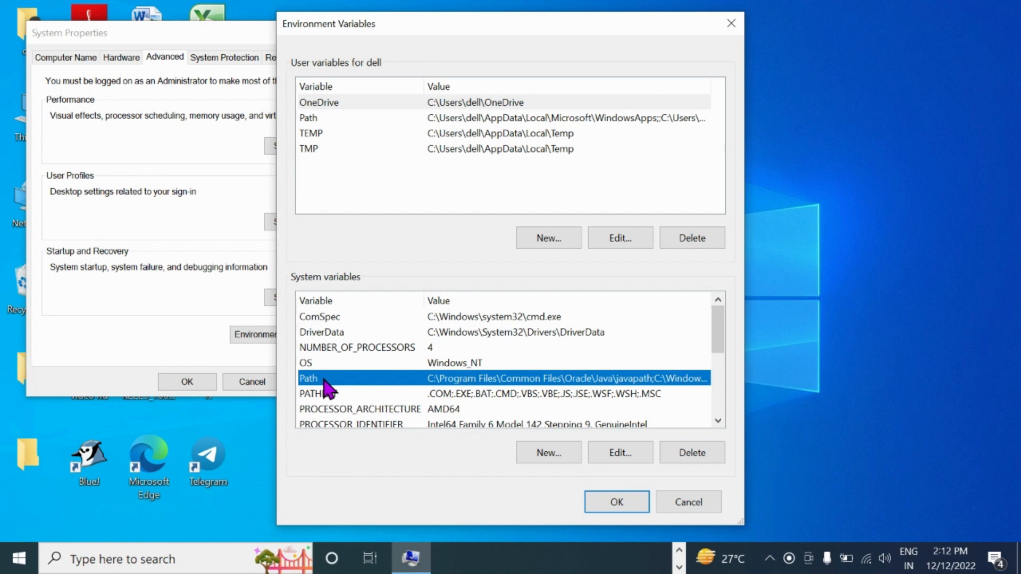
- Add C:\Program Files\Java\jdk-19\bin as a new entry in the Path system variable and confirm the edit
{"action": "left_click", "coordinate": [626, 456]}
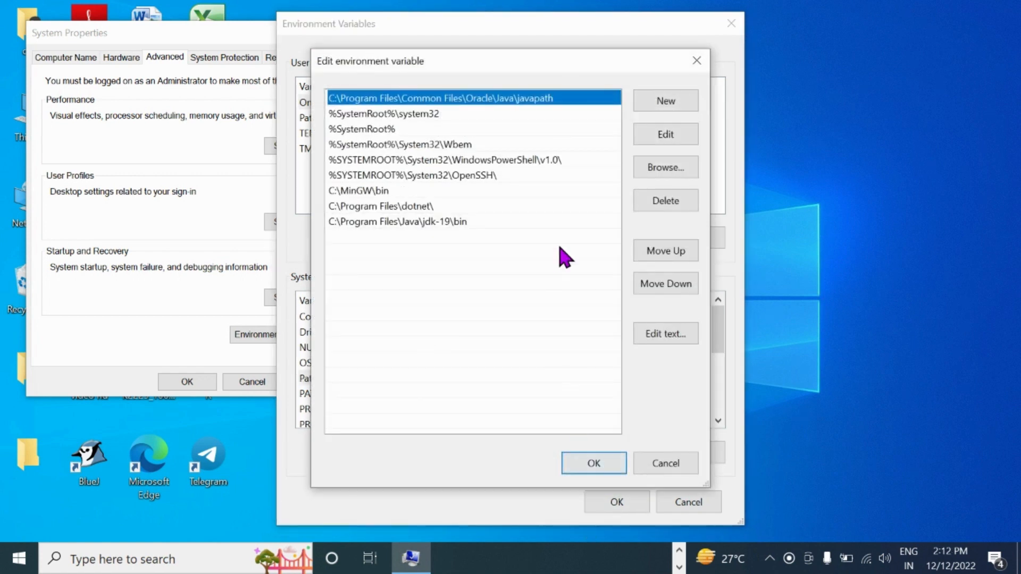
{"action": "left_click", "coordinate": [682, 114]}
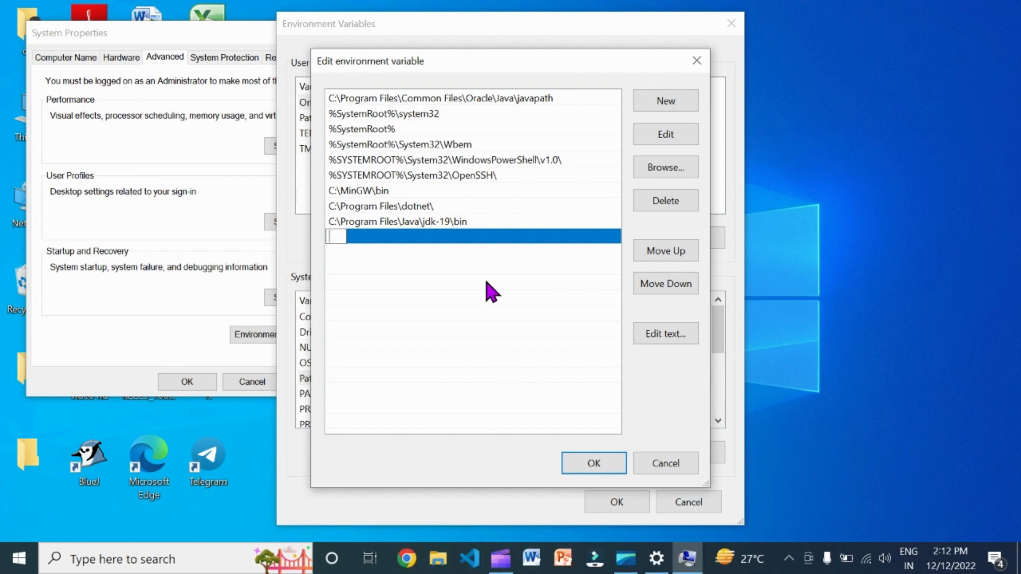
{"action": "key", "text": "ctrl+v"}
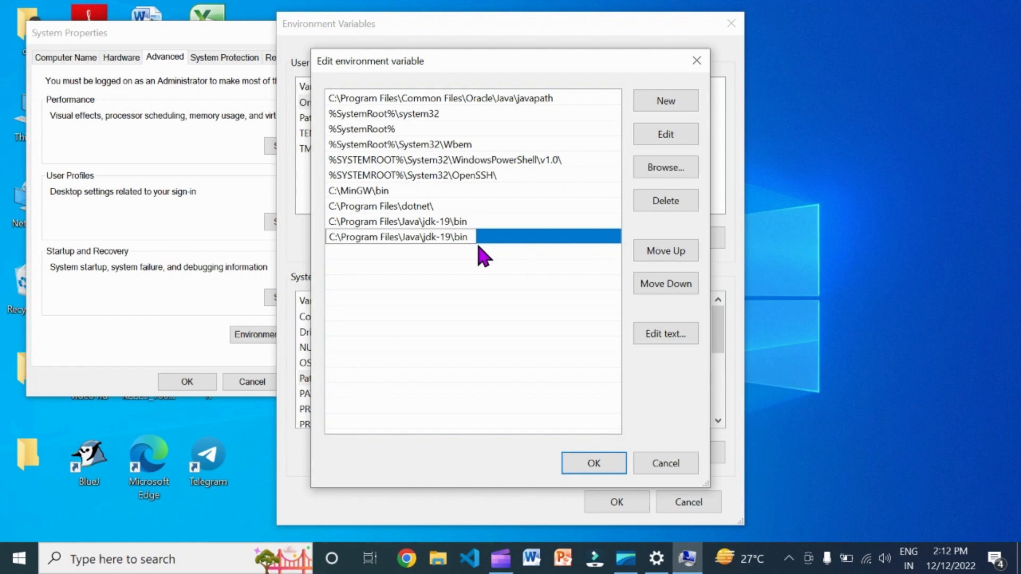
{"action": "left_click", "coordinate": [587, 471]}
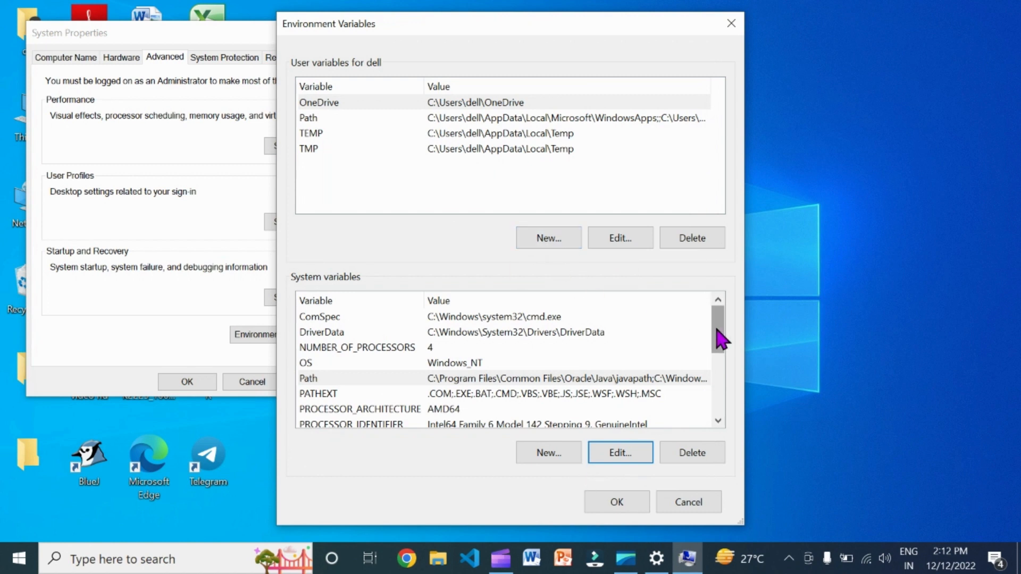
- Create a system variable JAVA_HOME with the value C:\Program Files\Java\jdk-19\, and confirm the Environment Variables and System Properties dialogs
{"action": "left_click_drag", "start_coordinate": [722, 341], "coordinate": [725, 391]}
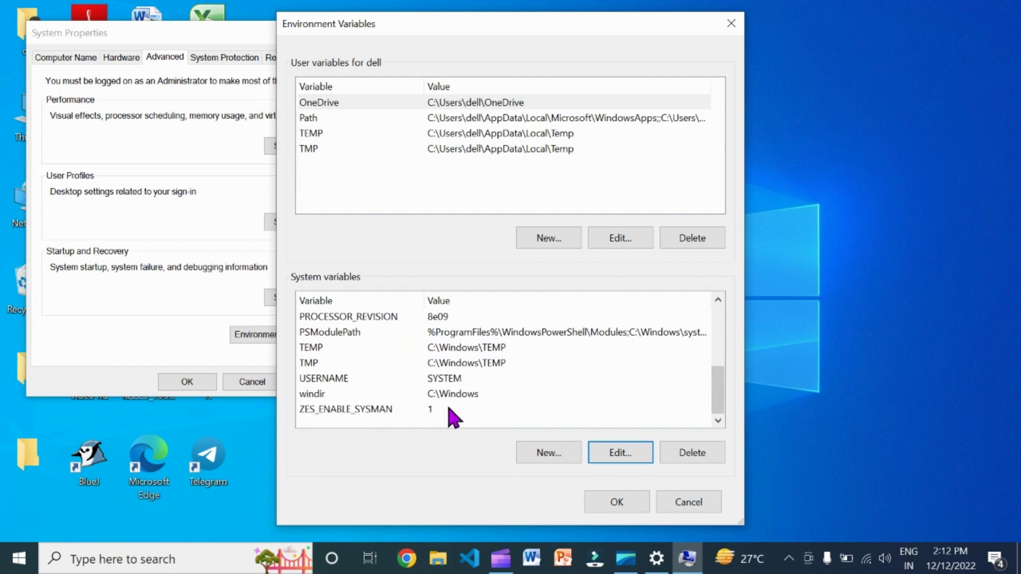
{"action": "left_click", "coordinate": [544, 459]}
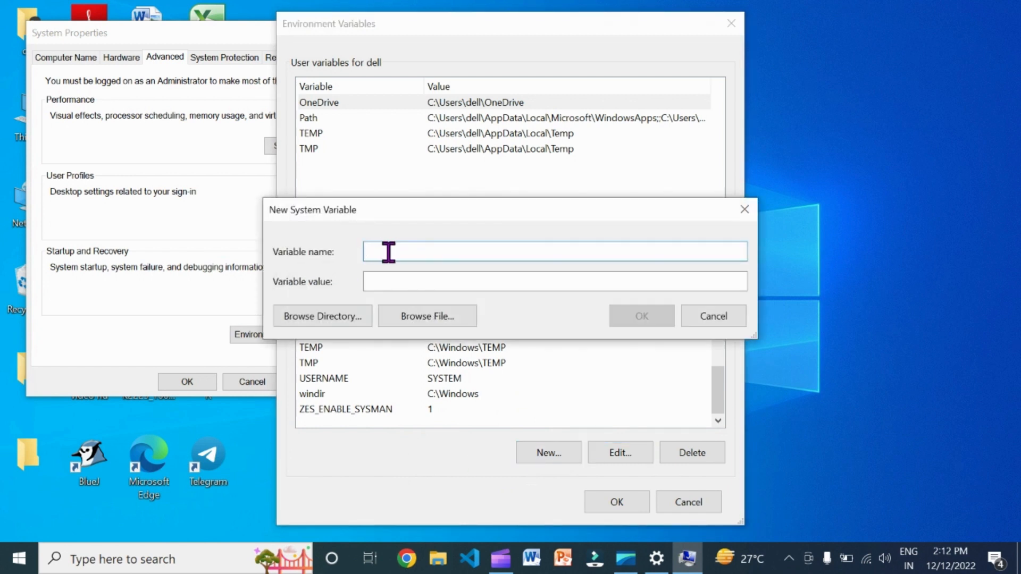
{"action": "type", "text": "JAVA_HOME"}
{"action": "left_click", "coordinate": [409, 283]}
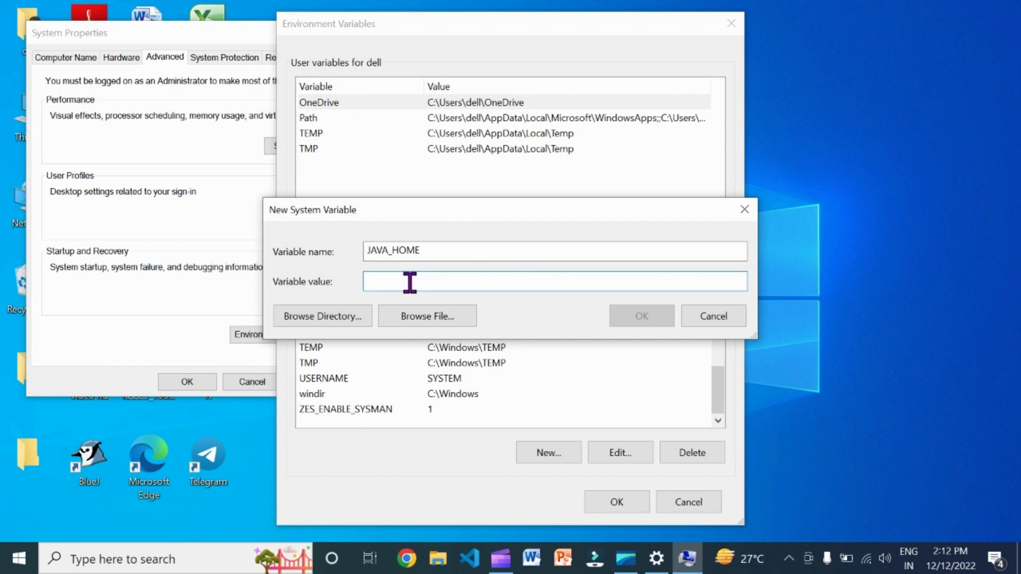
{"action": "key", "text": "ctrl+v"}
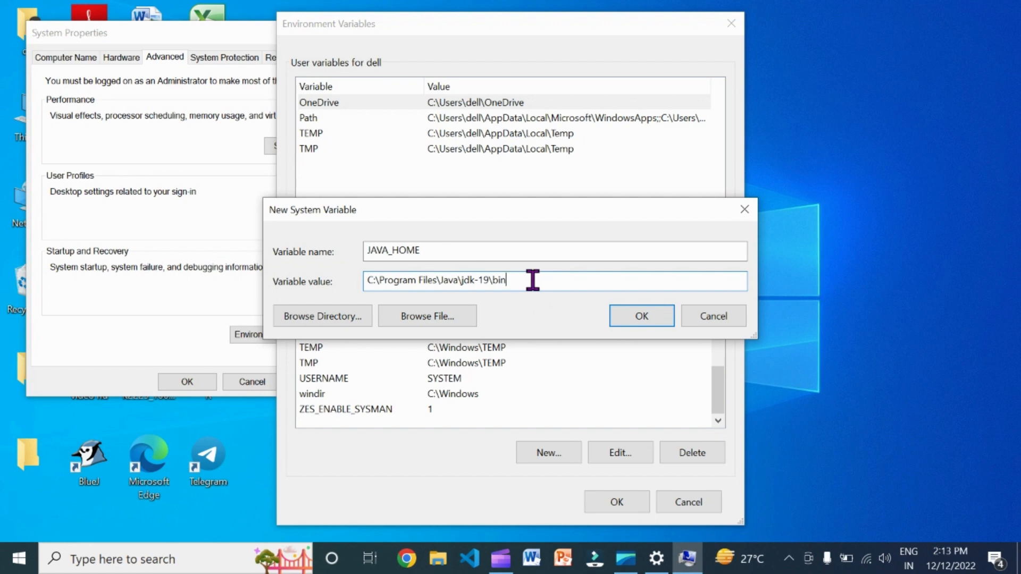
{"action": "key", "text": "BackSpace"}
{"action": "key", "text": "BackSpace"}
{"action": "key", "text": "BackSpace"}
{"action": "left_click", "coordinate": [641, 317]}
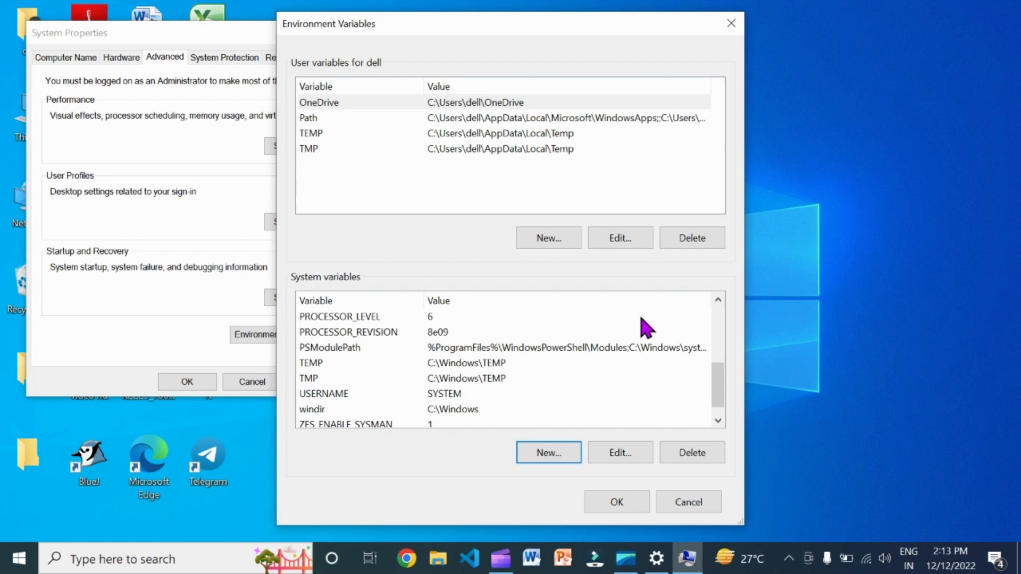
{"action": "left_click", "coordinate": [627, 505]}
{"action": "left_click", "coordinate": [192, 381]}
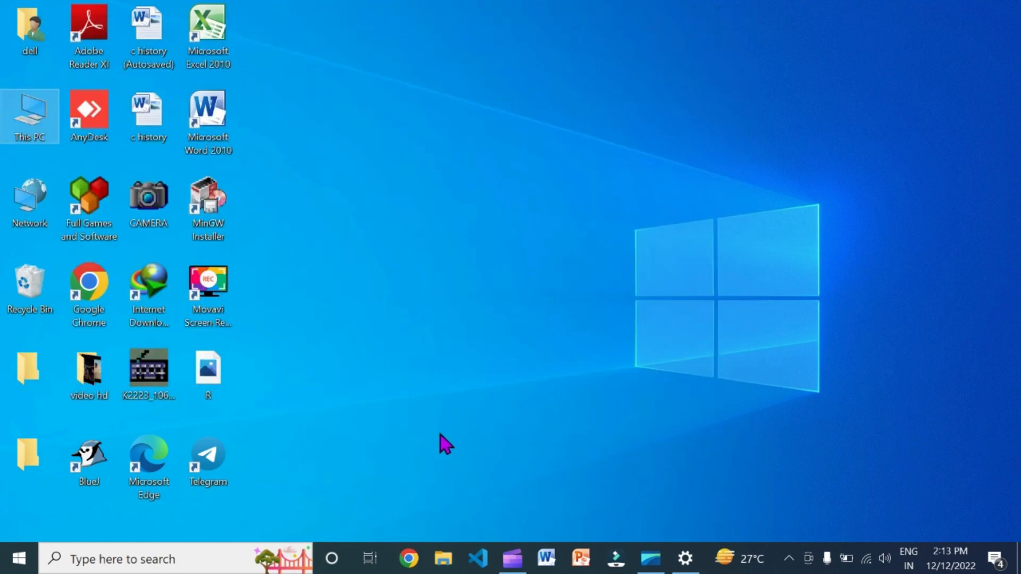
- Open Command Prompt from the Windows search and run the javac command to test the compiler
{"action": "left_click", "coordinate": [141, 559]}
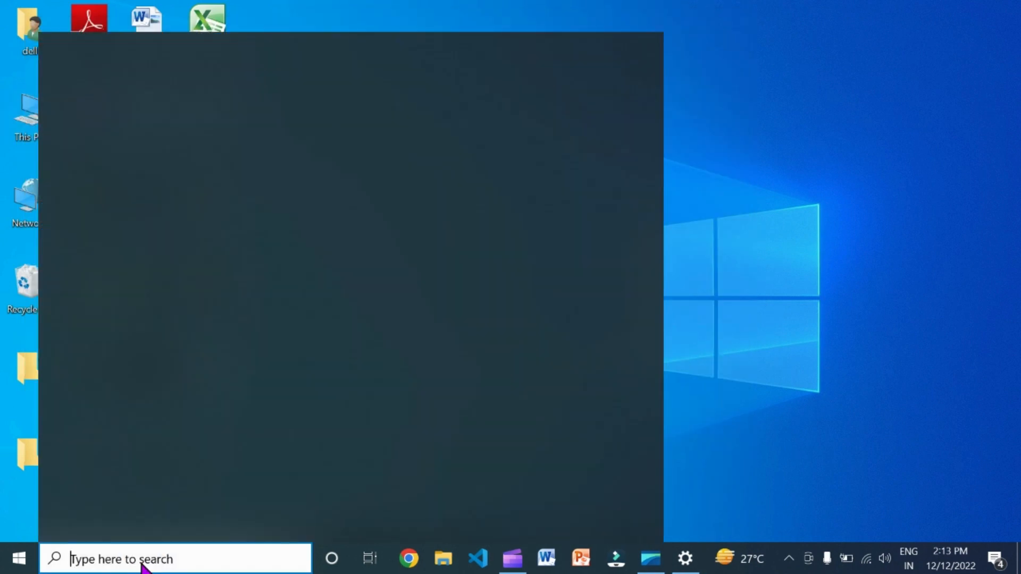
{"action": "type", "text": "c"}
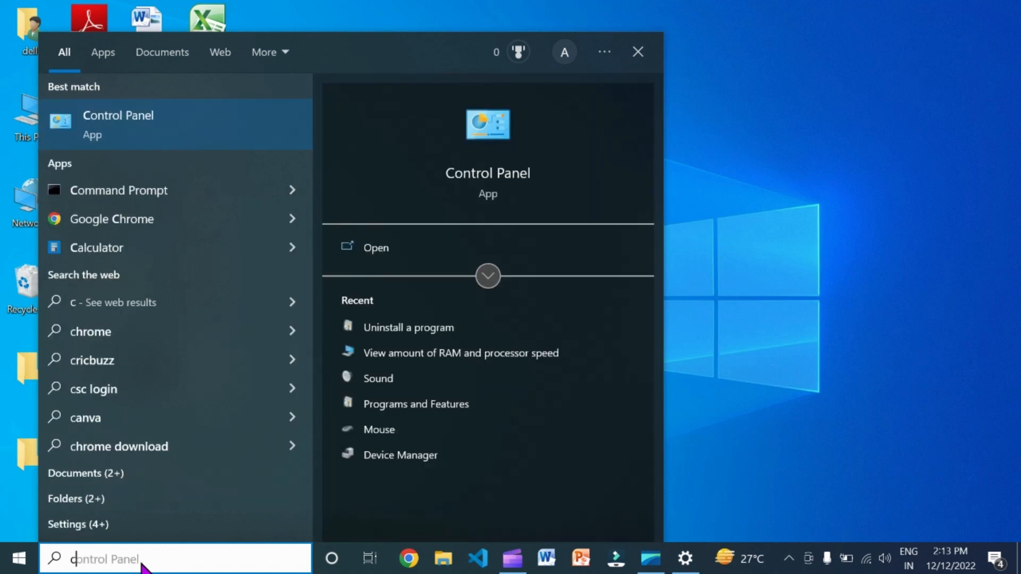
{"action": "left_click", "coordinate": [141, 199]}
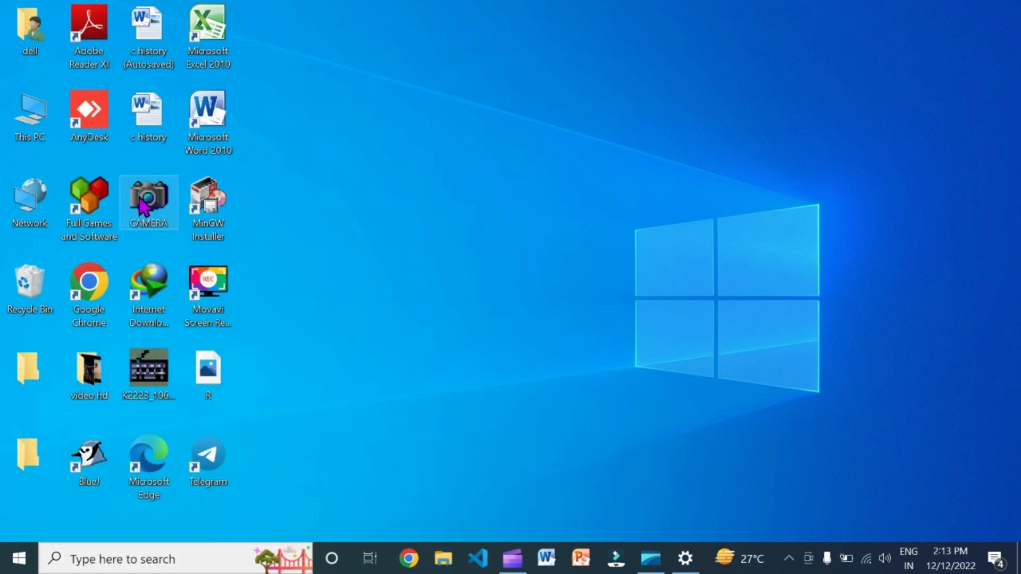
{"action": "type", "text": "jav"}
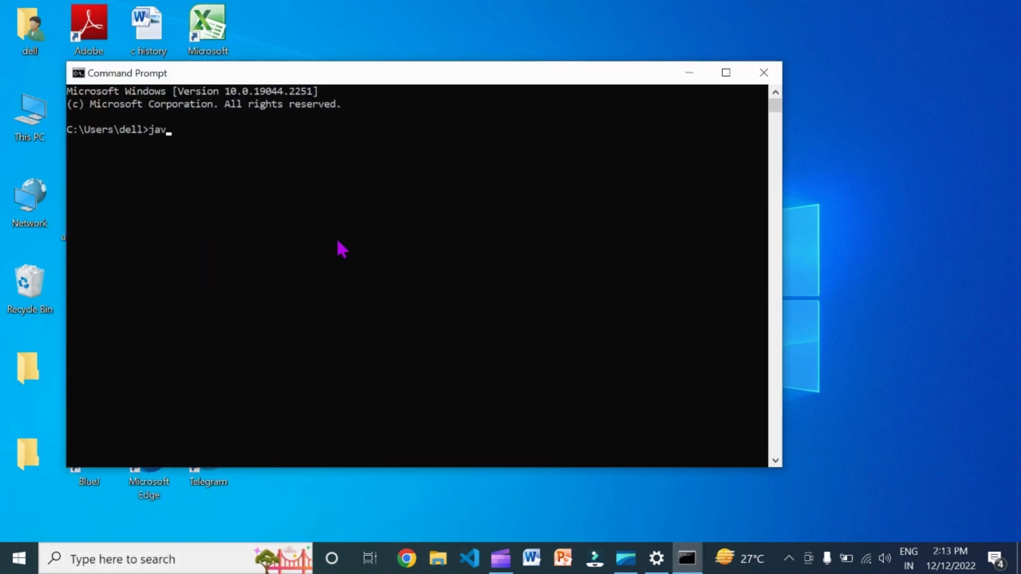
{"action": "type", "text": "ac"}
{"action": "key", "text": "Return"}
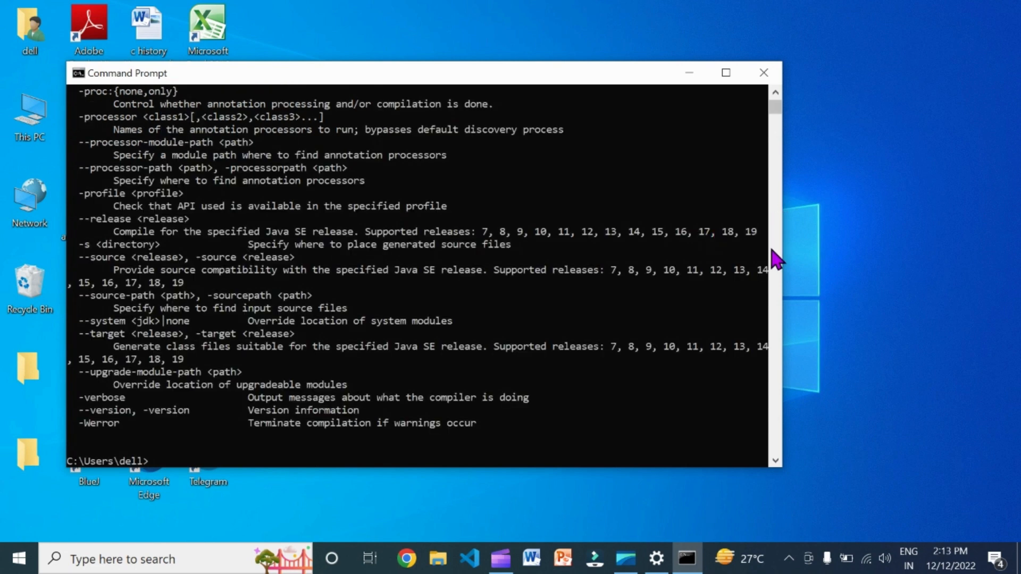
- Clear the console with cls and check the installed Java version with java --version
{"action": "type", "text": "cls"}
{"action": "key", "text": "Return"}
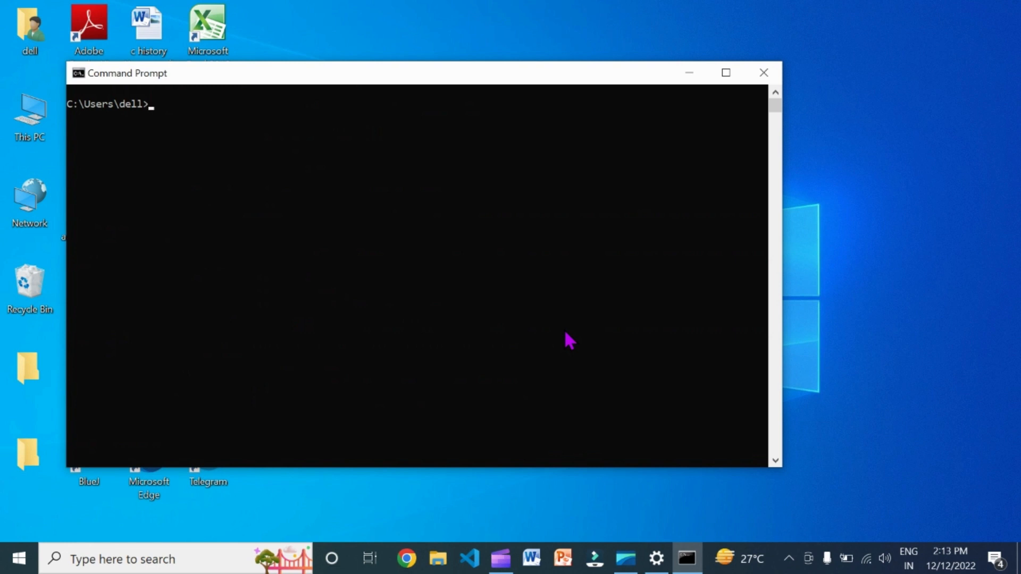
{"action": "type", "text": "java --version"}
{"action": "key", "text": "Return"}
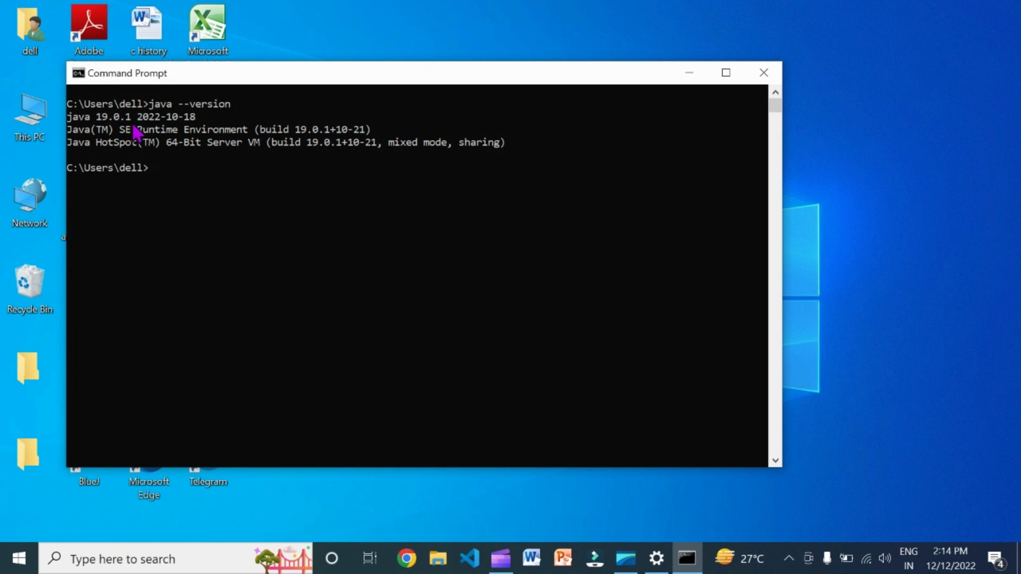
- Check the Java compiler's version with javac --version
{"action": "type", "text": "java"}
{"action": "key", "text": "BackSpace"}
{"action": "key", "text": "BackSpace"}
{"action": "type", "text": "avac --versi"}
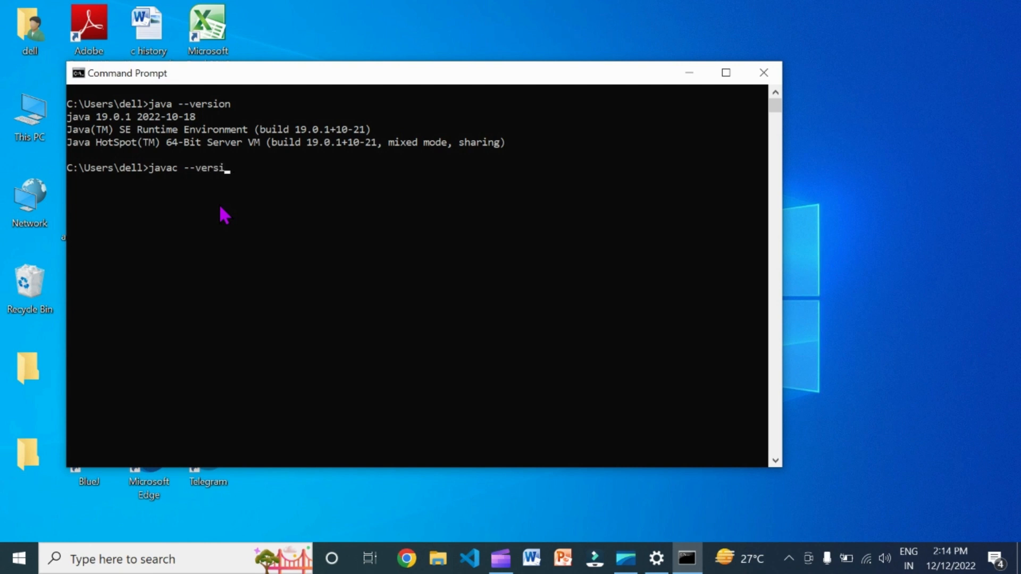
{"action": "type", "text": "on"}
{"action": "key", "text": "Return"}
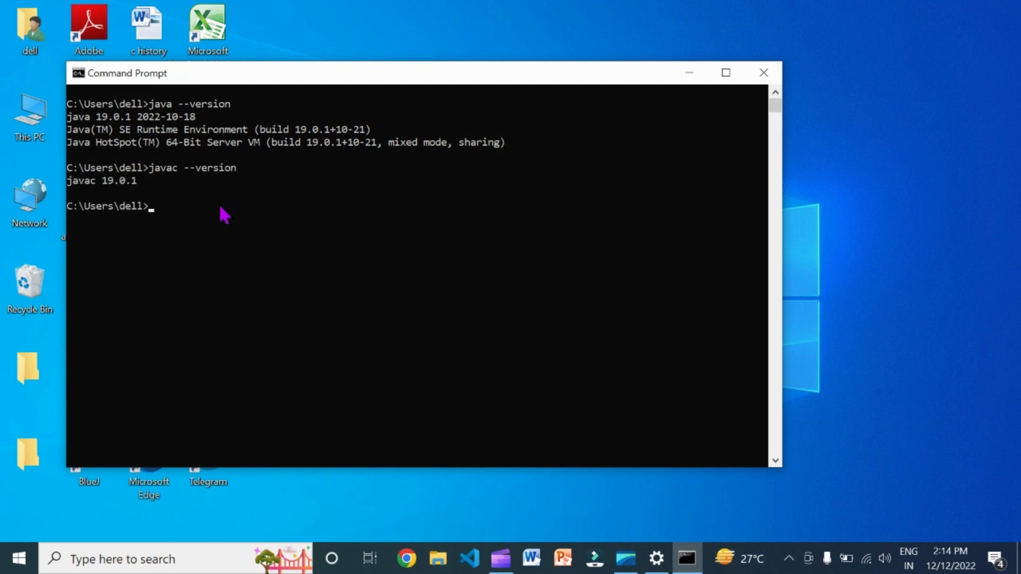